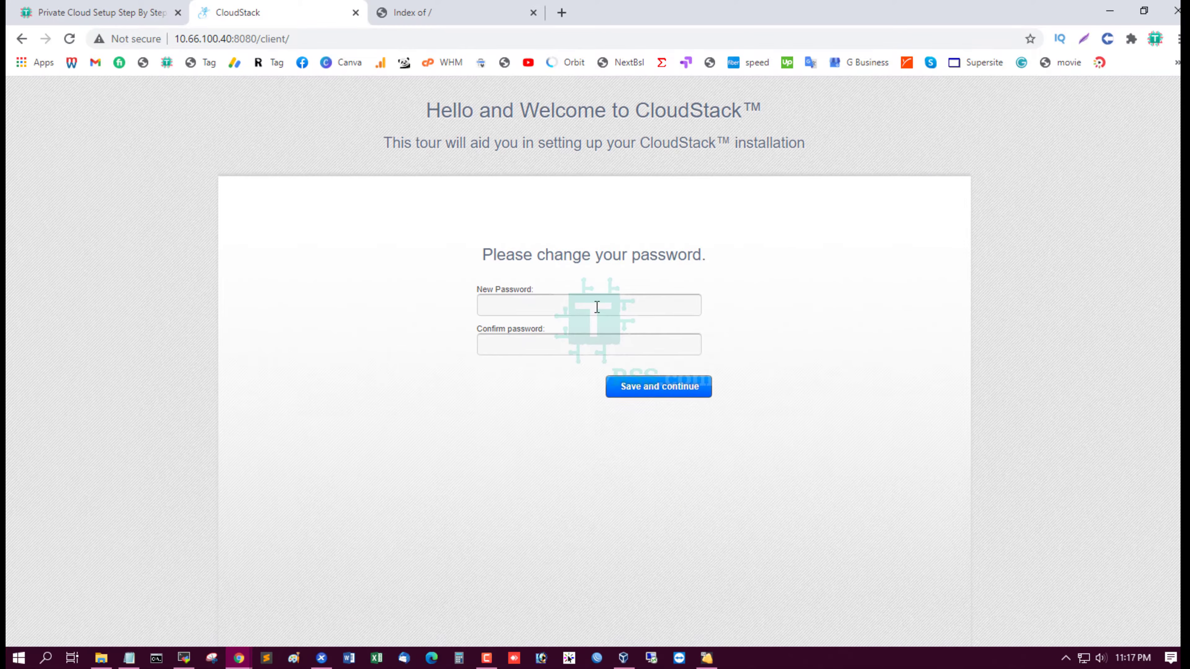
Enter and confirm a new admin password, then save it to continue the setup tour
{"action": "left_click", "coordinate": [597, 307]}
{"action": "type", "text": "•••••"}
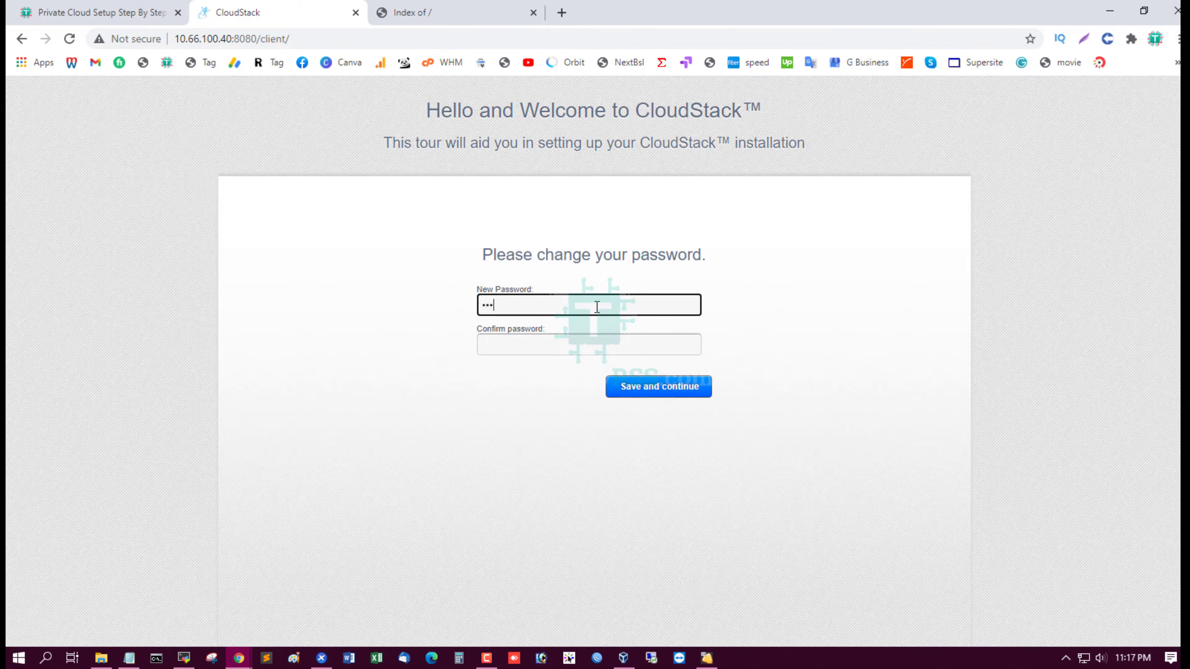
{"action": "type", "text": "•••"}
{"action": "key", "text": "Tab"}
{"action": "type", "text": "••••••••"}
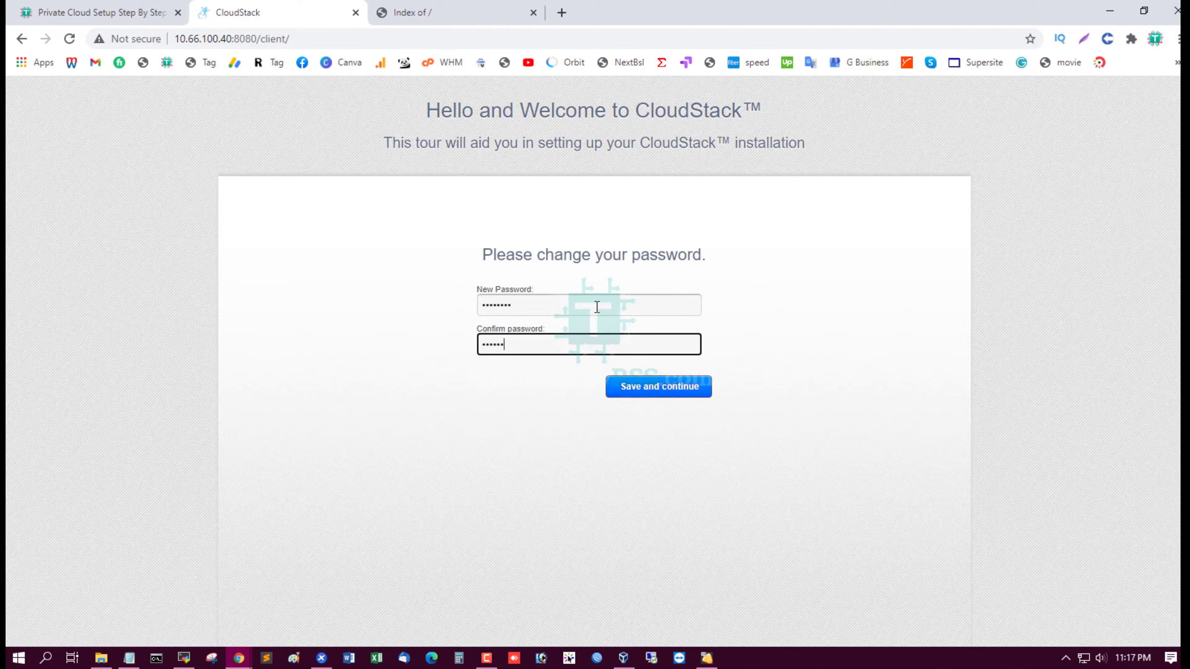
{"action": "left_click", "coordinate": [686, 389]}
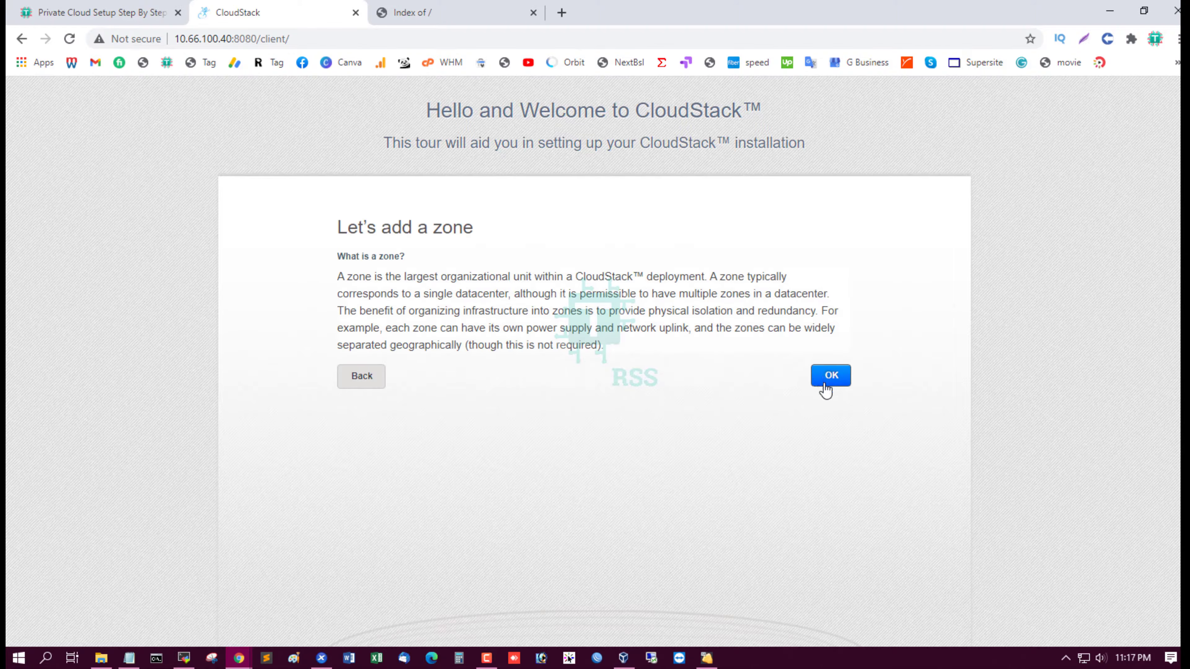
Create zone 'cloud-zone' with DNS 8.8.8.8 and 8.8.4.4 and internal DNS 10.66.11.9
{"action": "left_click", "coordinate": [825, 384]}
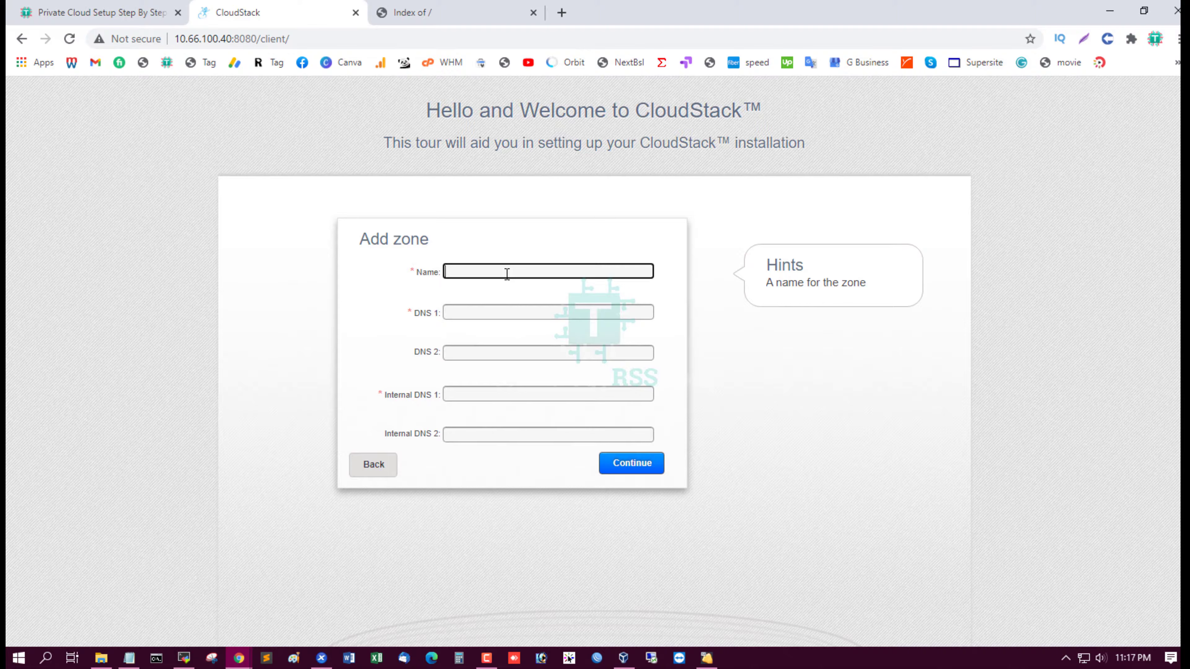
{"action": "type", "text": "clo"}
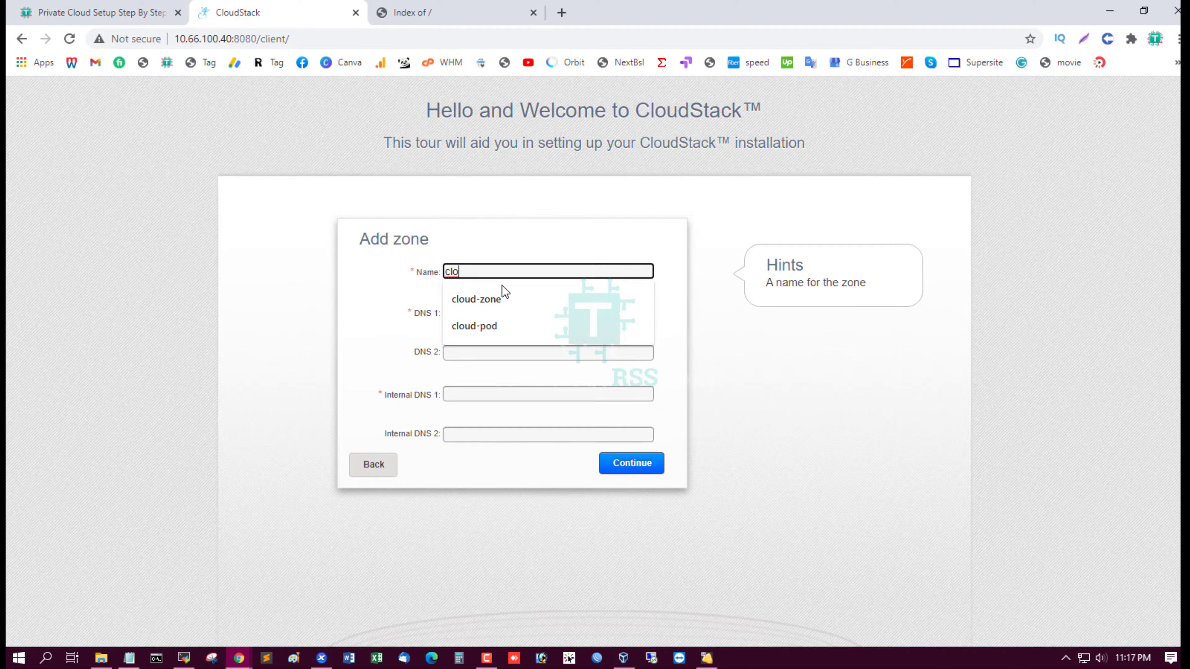
{"action": "left_click", "coordinate": [488, 301]}
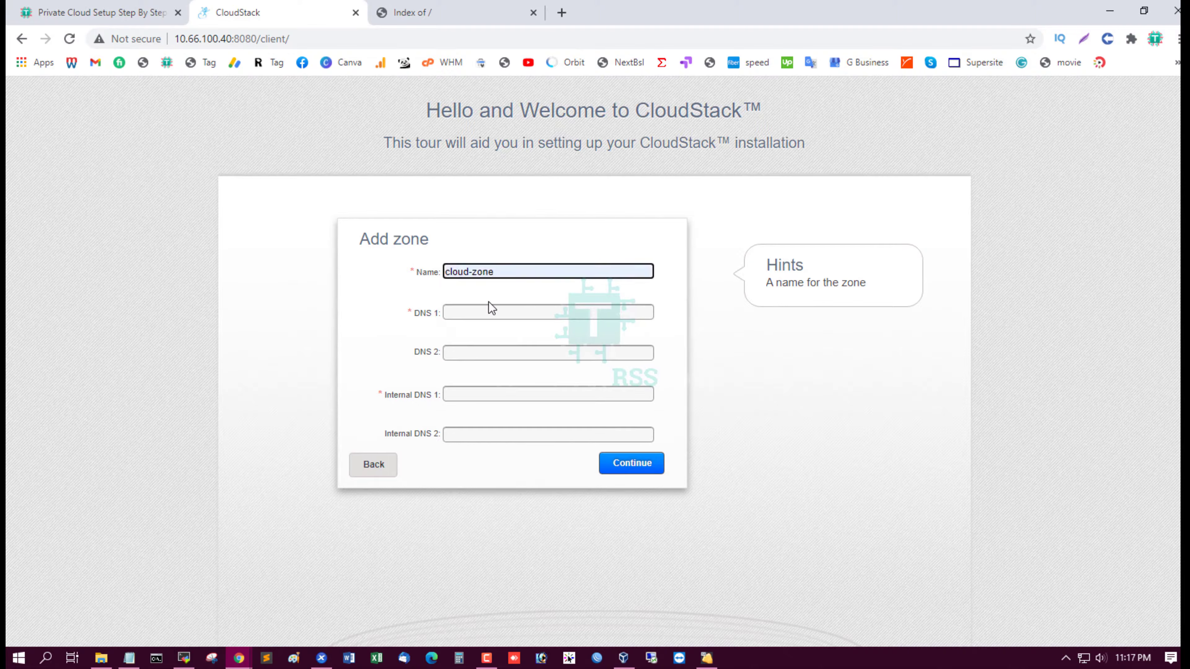
{"action": "left_click", "coordinate": [470, 312]}
{"action": "type", "text": "8"}
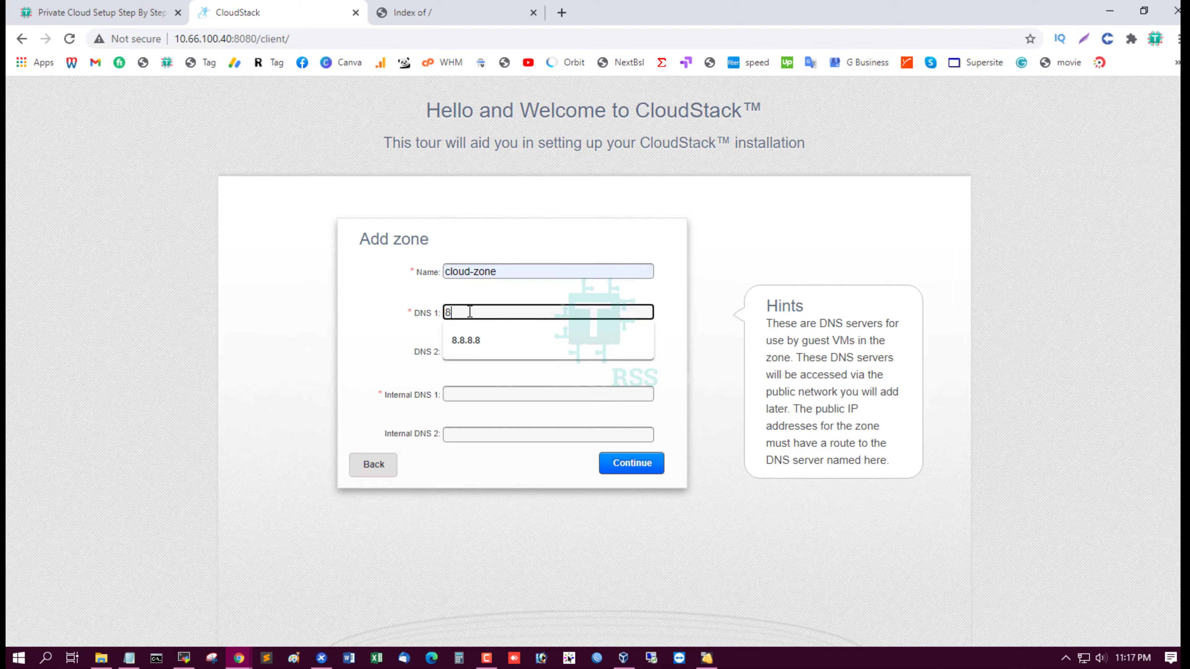
{"action": "left_click", "coordinate": [468, 338]}
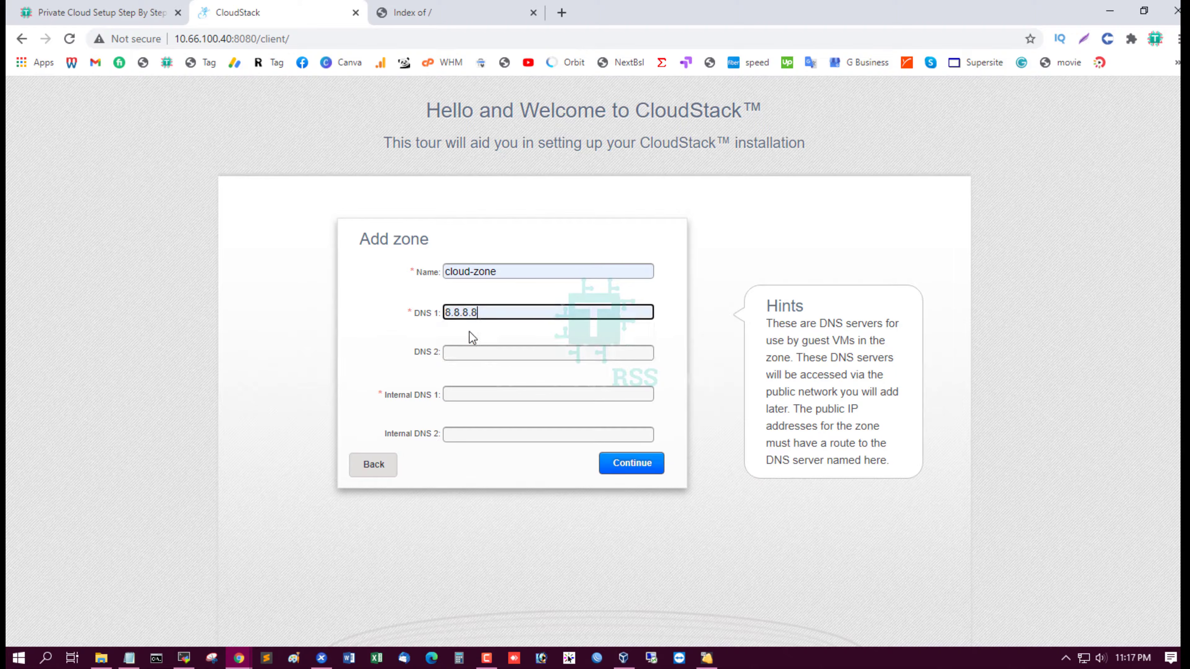
{"action": "left_click", "coordinate": [479, 395]}
{"action": "left_click", "coordinate": [486, 421]}
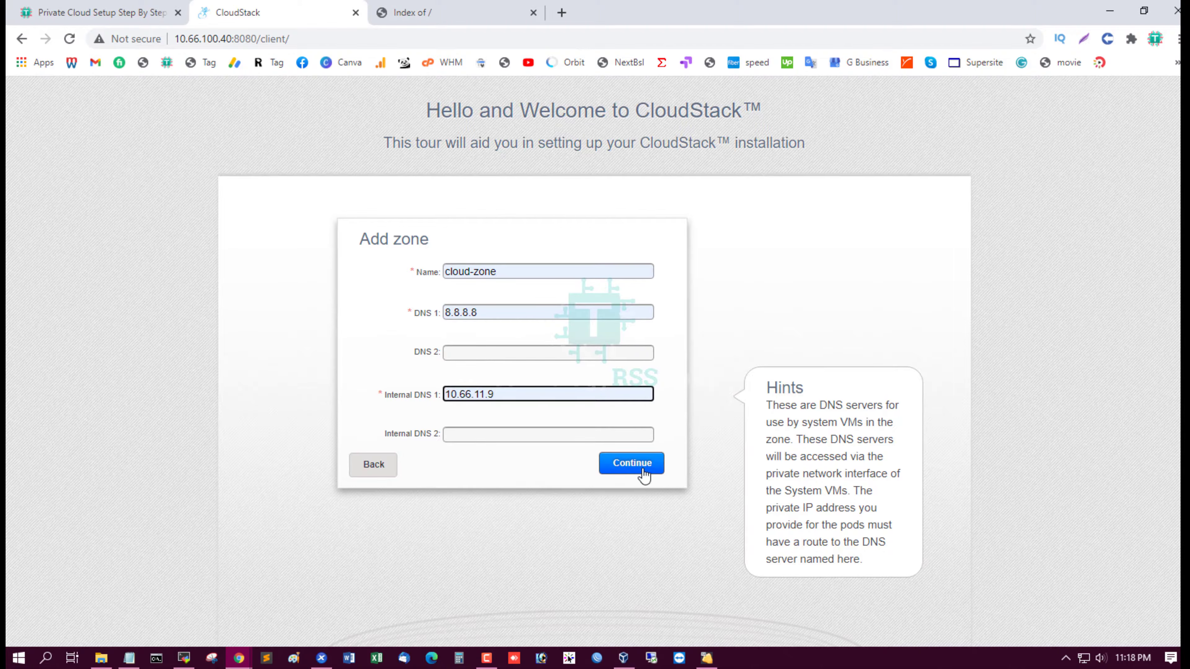
{"action": "left_click", "coordinate": [469, 355]}
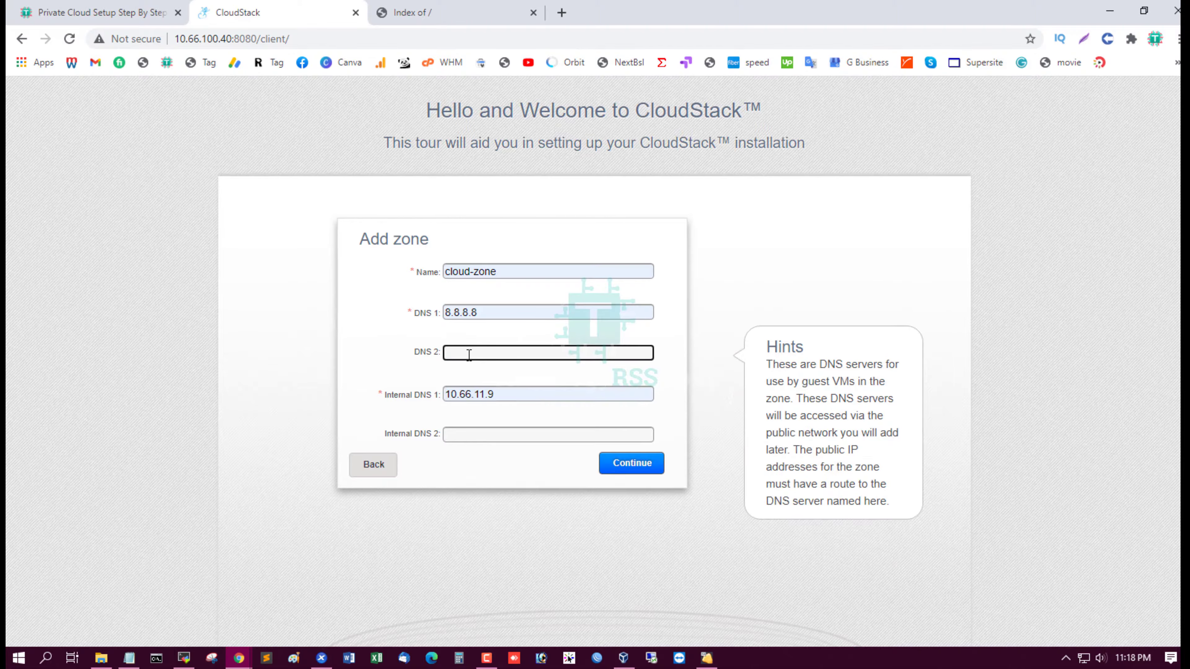
{"action": "type", "text": "8.8.4.4"}
{"action": "left_click", "coordinate": [653, 469]}
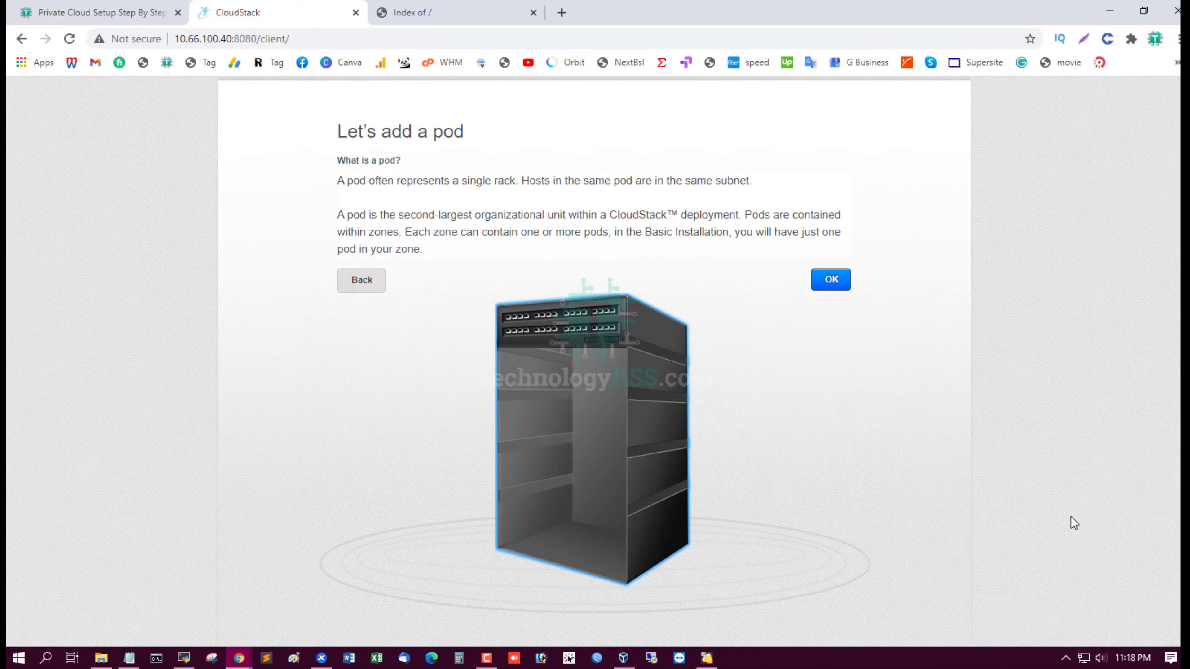
Name the new pod 'cloud-pod'
{"action": "left_click", "coordinate": [832, 373]}
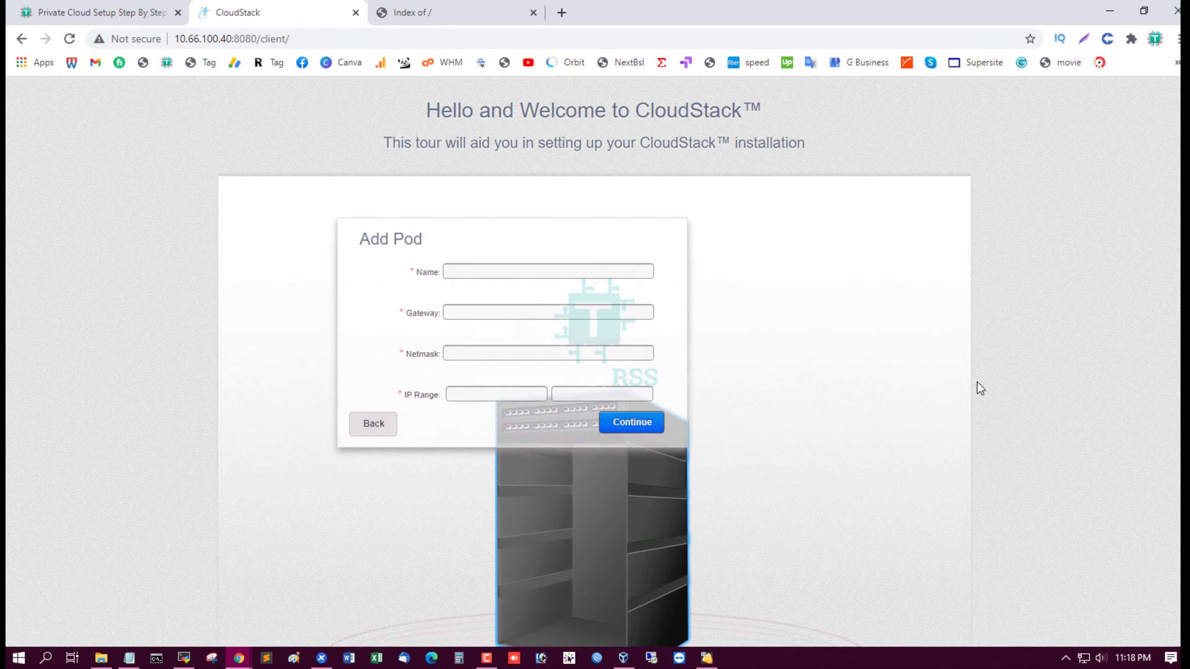
{"action": "left_click", "coordinate": [521, 273]}
{"action": "type", "text": "cloud-pod"}
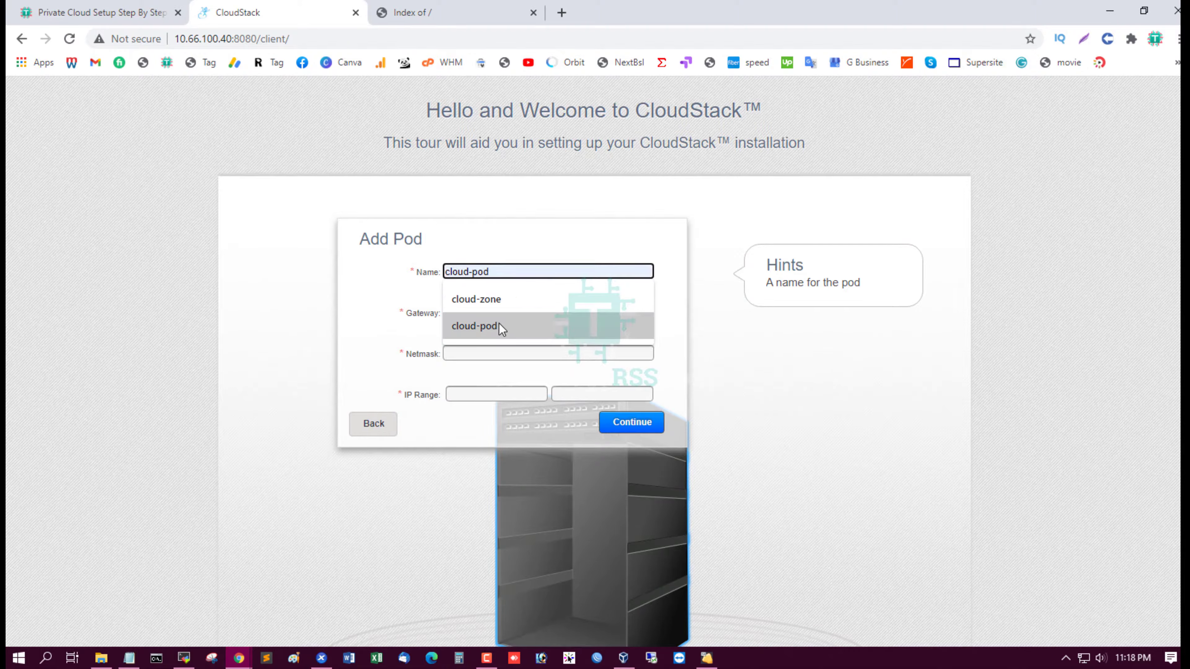
{"action": "left_click", "coordinate": [500, 326]}
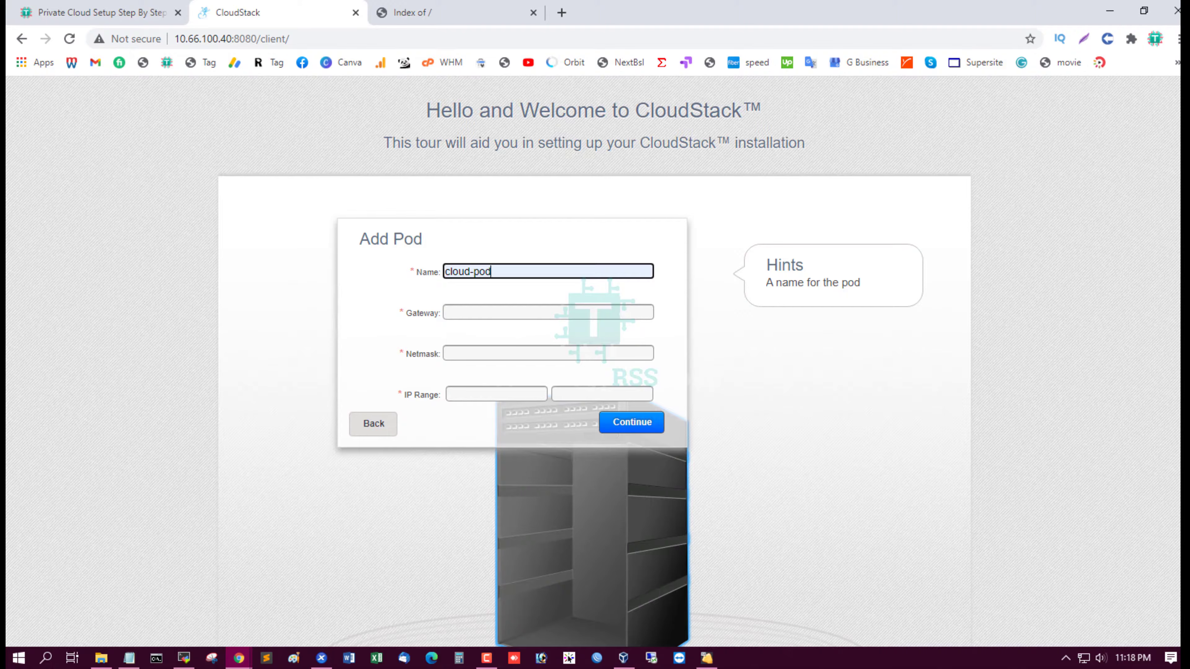
Copy gateway 10.66.11.2 from the notes into the pod's gateway field
{"action": "left_click", "coordinate": [129, 658]}
{"action": "left_click_drag", "start_coordinate": [1055, 122], "coordinate": [871, 153]}
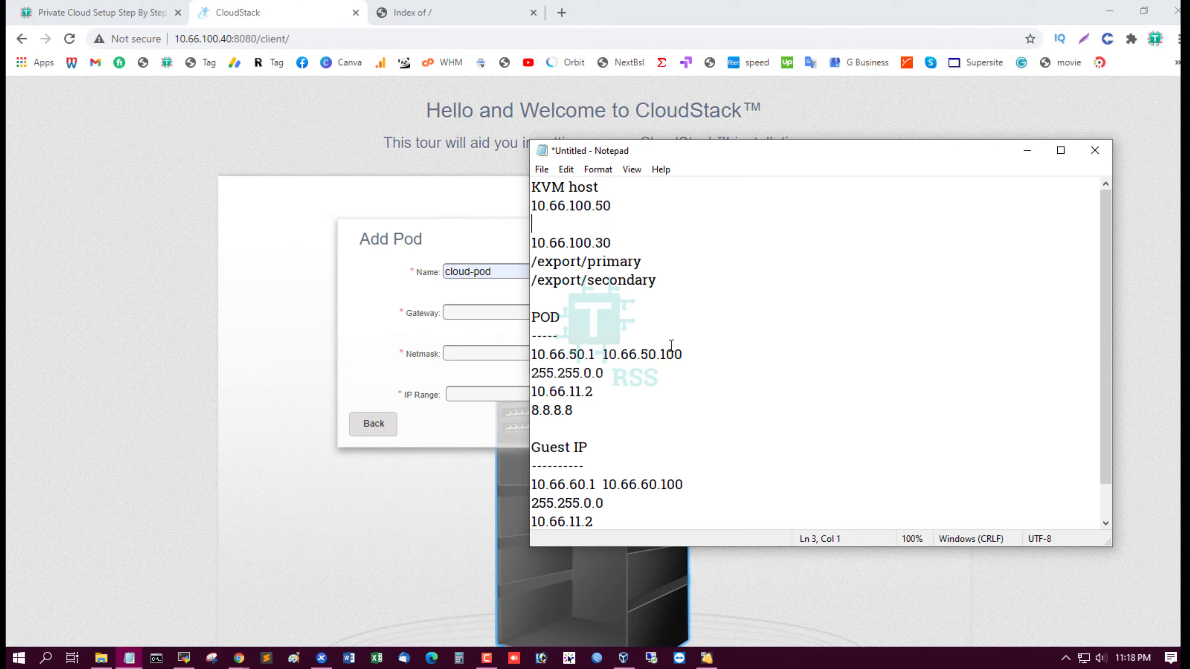
{"action": "left_click_drag", "start_coordinate": [711, 357], "coordinate": [505, 357]}
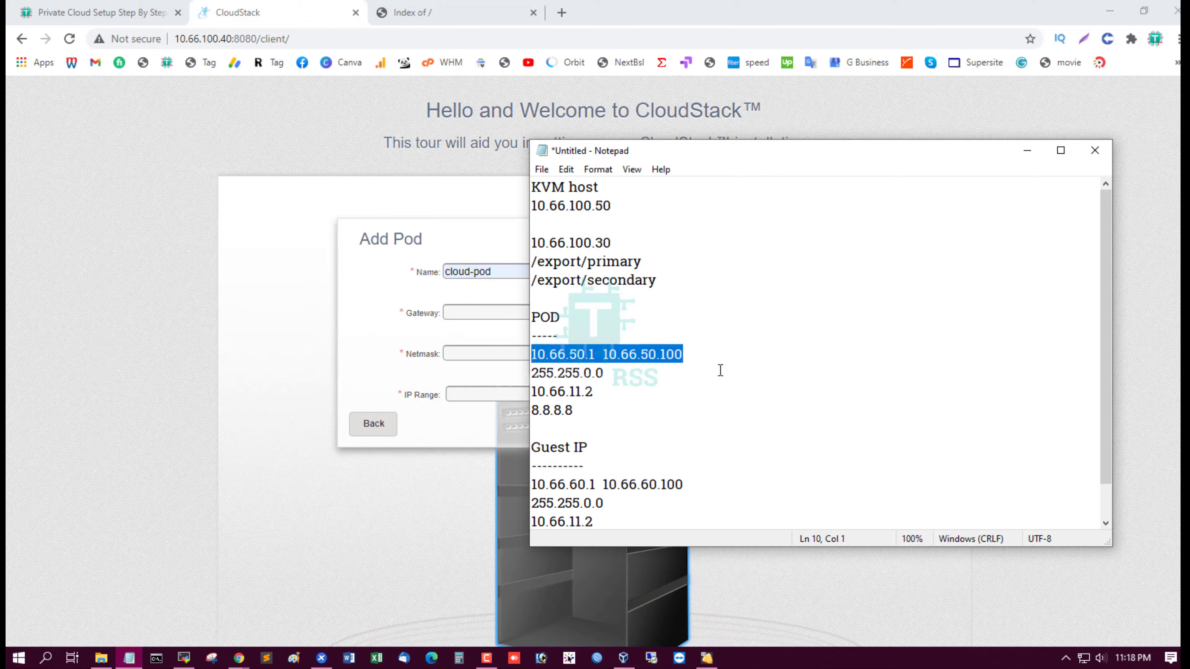
{"action": "left_click_drag", "start_coordinate": [621, 391], "coordinate": [453, 394]}
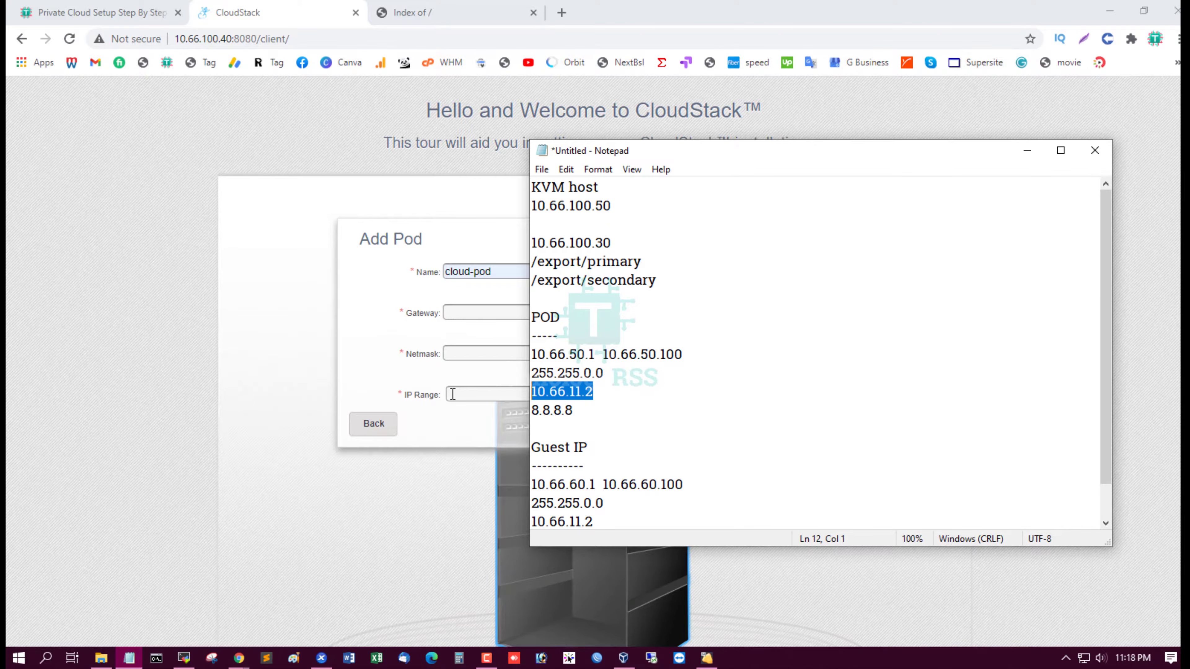
{"action": "key", "text": "ctrl+c"}
{"action": "left_click", "coordinate": [466, 313]}
{"action": "key", "text": "ctrl+v"}
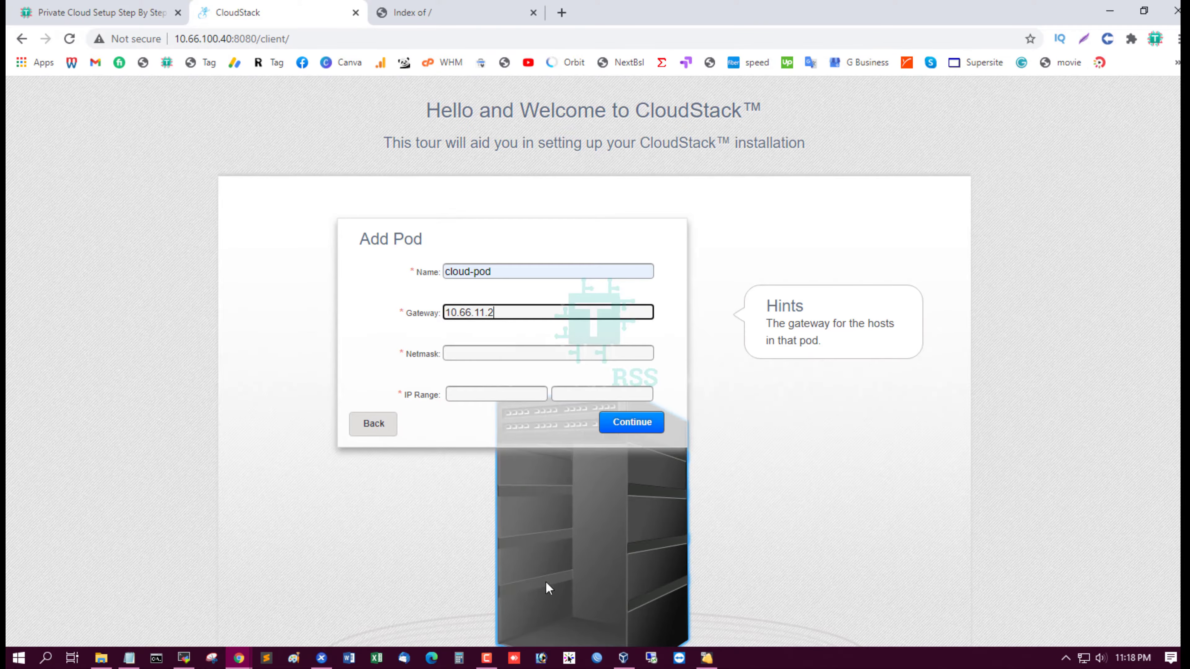
Copy netmask 255.255.0.0 from the notes into the pod's netmask field
{"action": "left_click", "coordinate": [129, 659]}
{"action": "left_click_drag", "start_coordinate": [626, 374], "coordinate": [507, 374]}
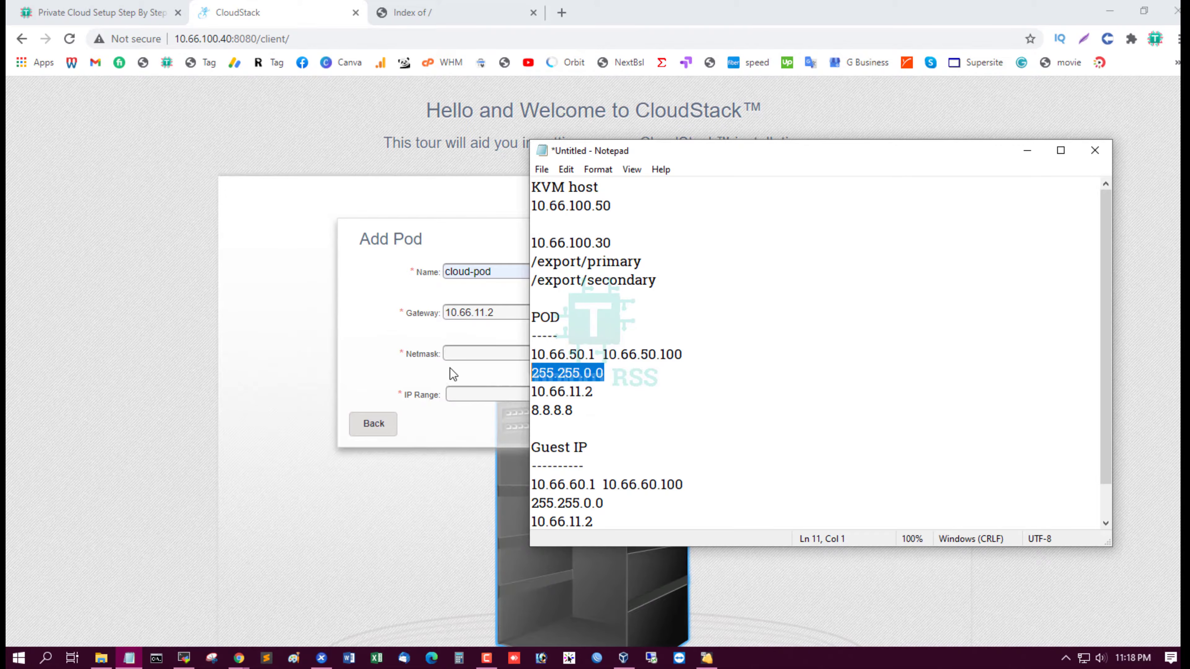
{"action": "key", "text": "ctrl+c"}
{"action": "left_click", "coordinate": [457, 350]}
{"action": "key", "text": "ctrl+v"}
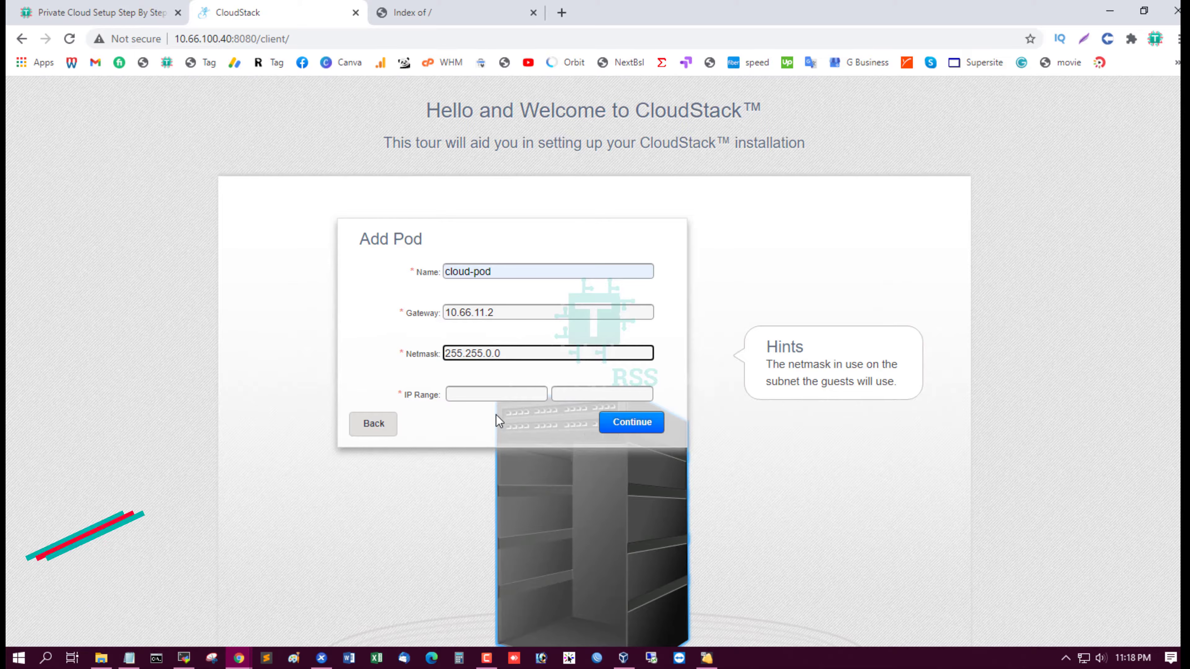
{"action": "key", "text": "alt+Tab"}
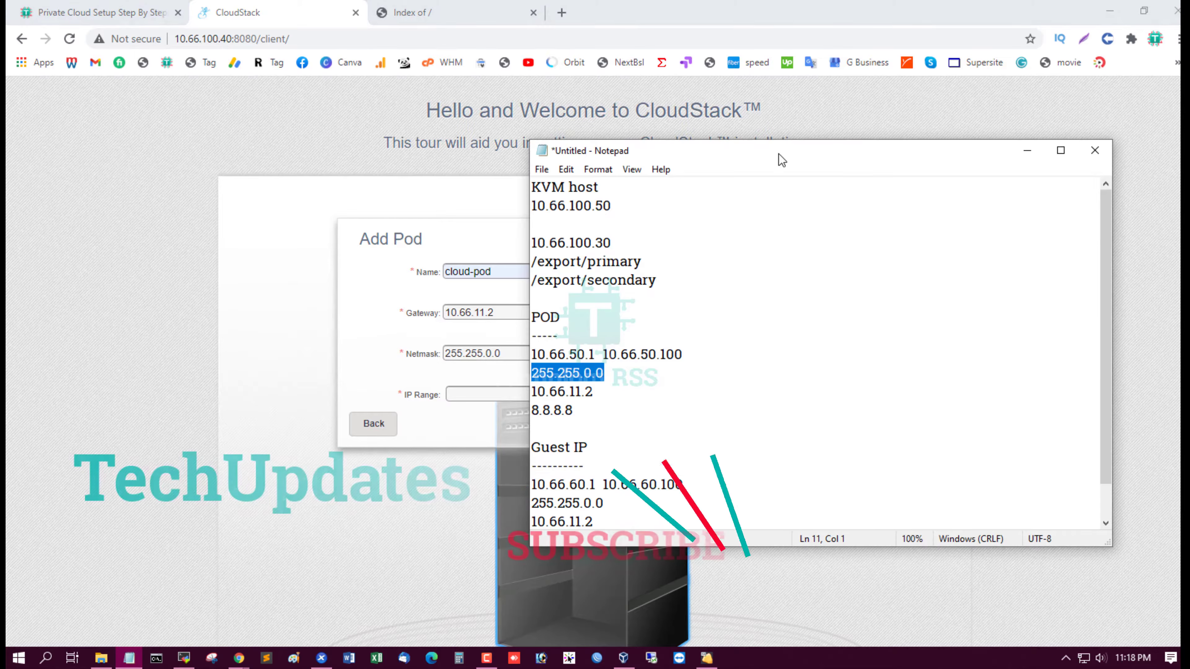
{"action": "key", "text": "alt+Tab"}
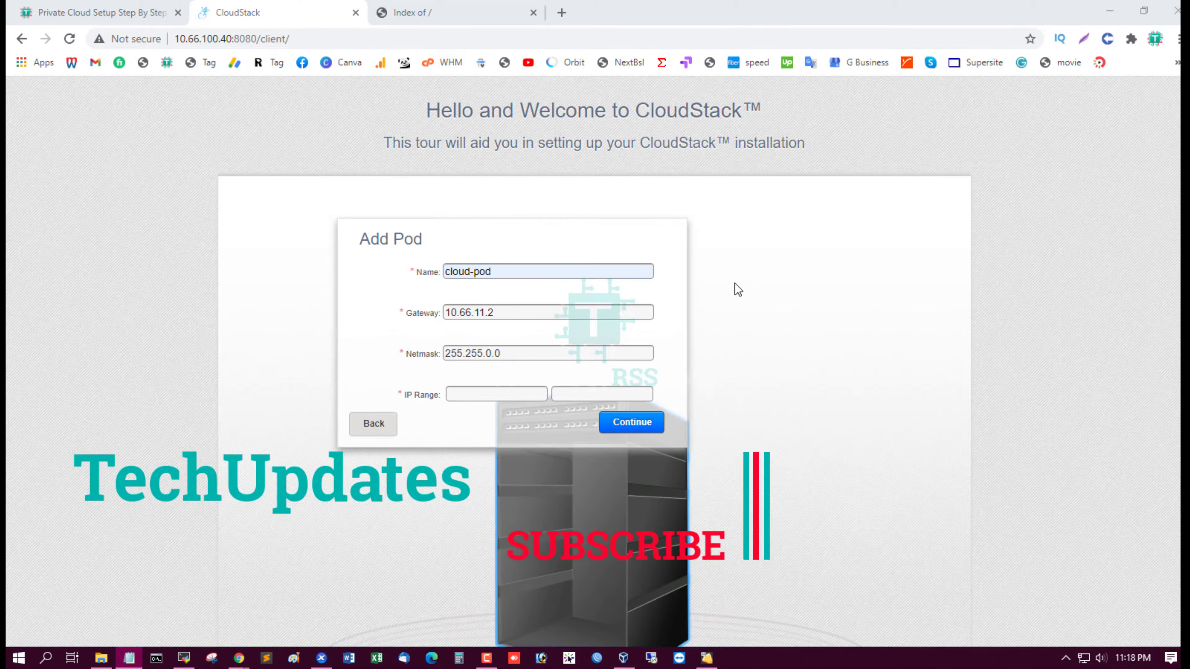
Set the pod IP range 10.66.50.1 to 10.66.50.100 and submit the pod
{"action": "left_click", "coordinate": [482, 396]}
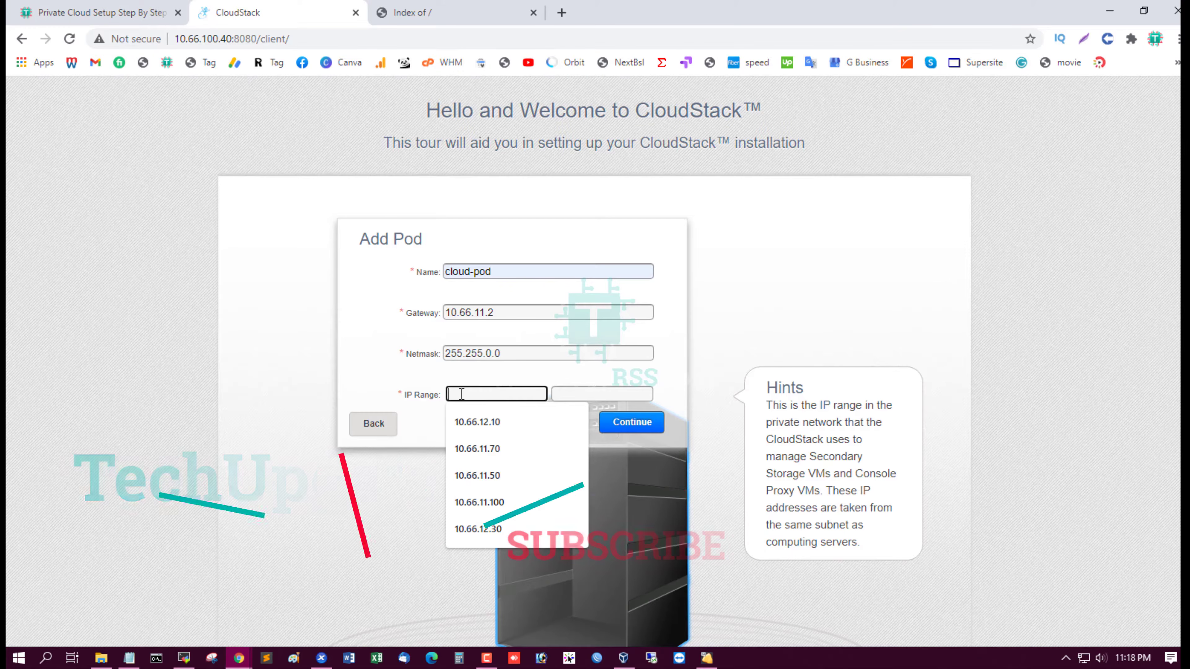
{"action": "type", "text": "10.66."}
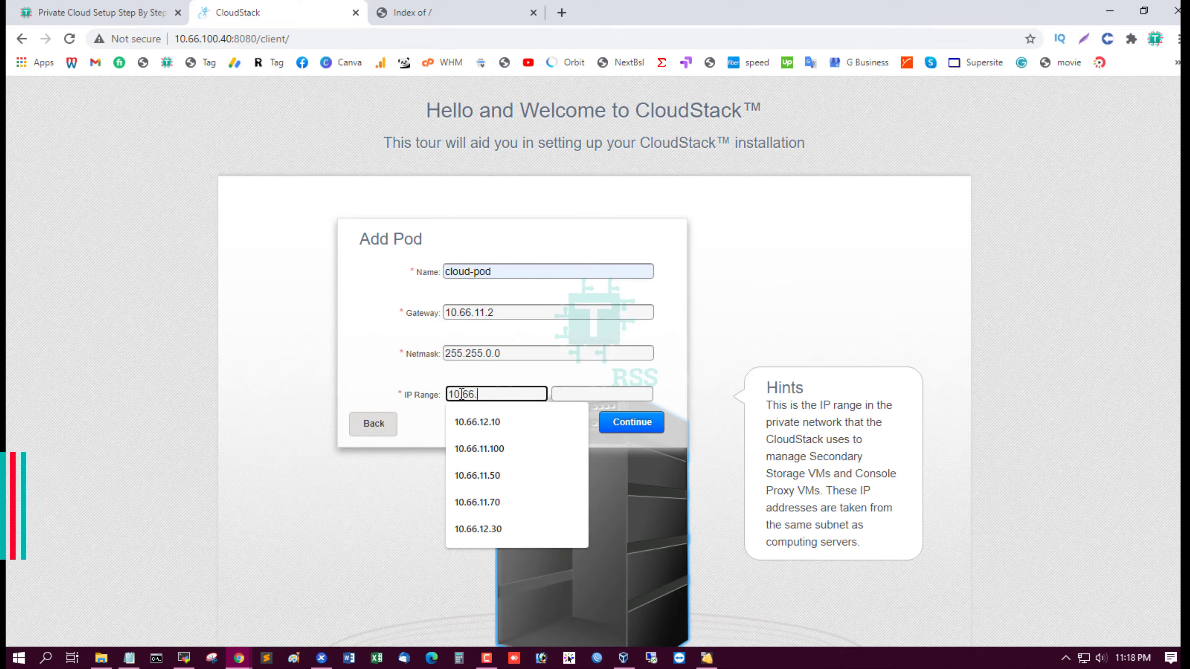
{"action": "type", "text": "50.1"}
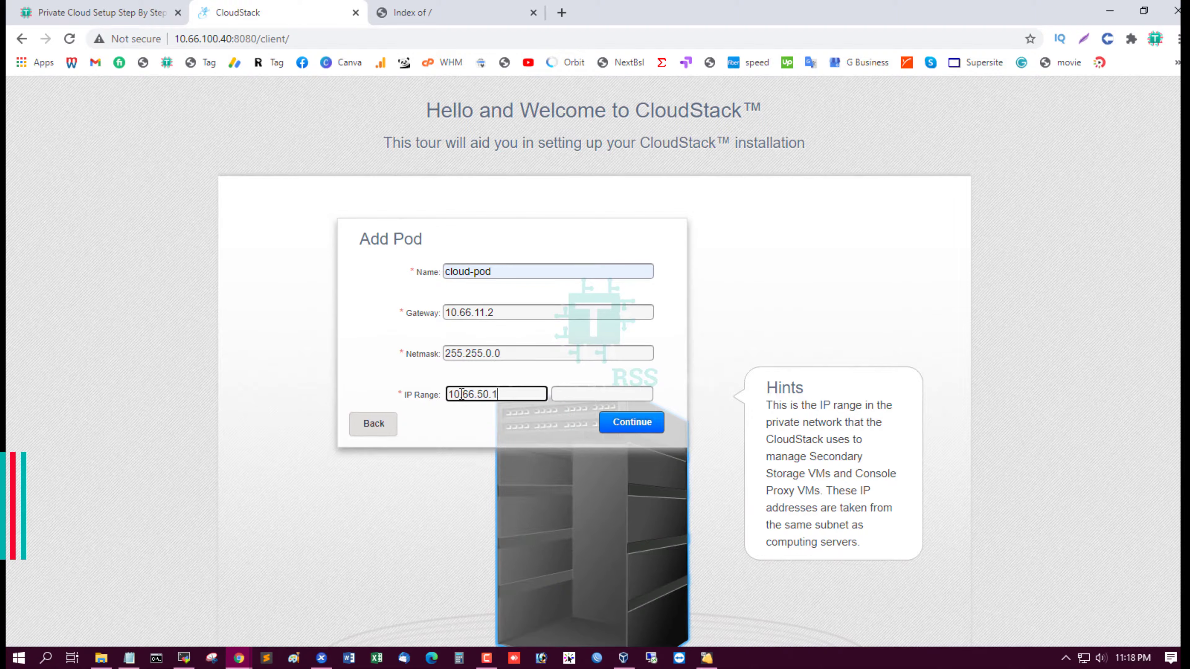
{"action": "key", "text": "Tab"}
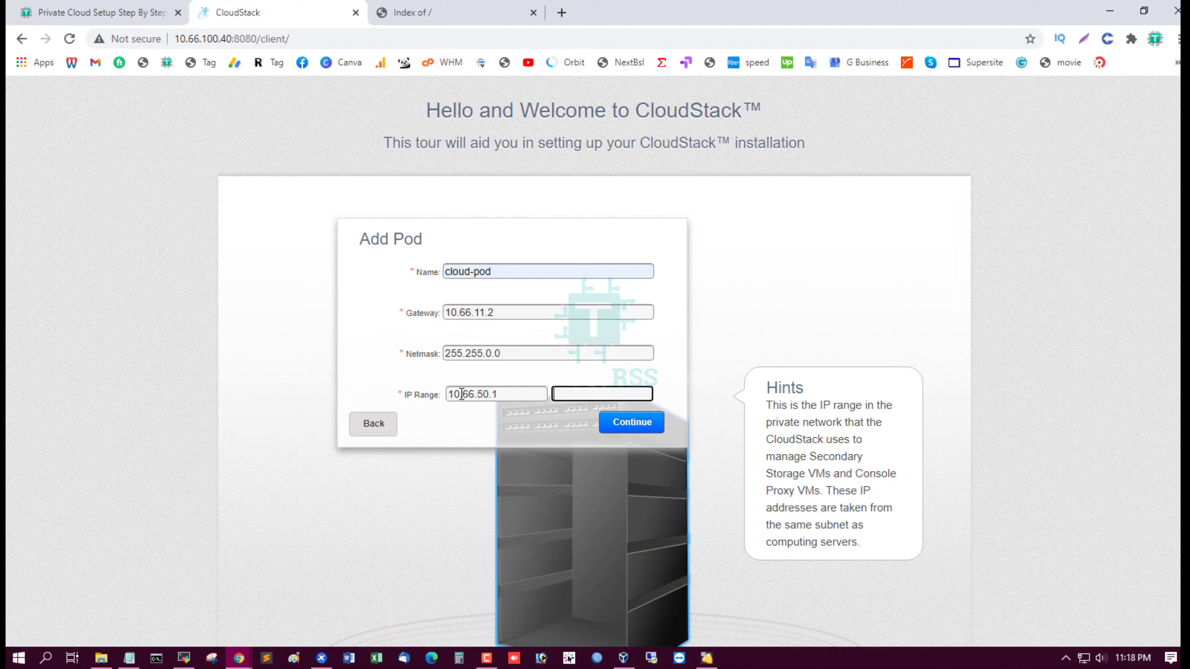
{"action": "type", "text": "10"}
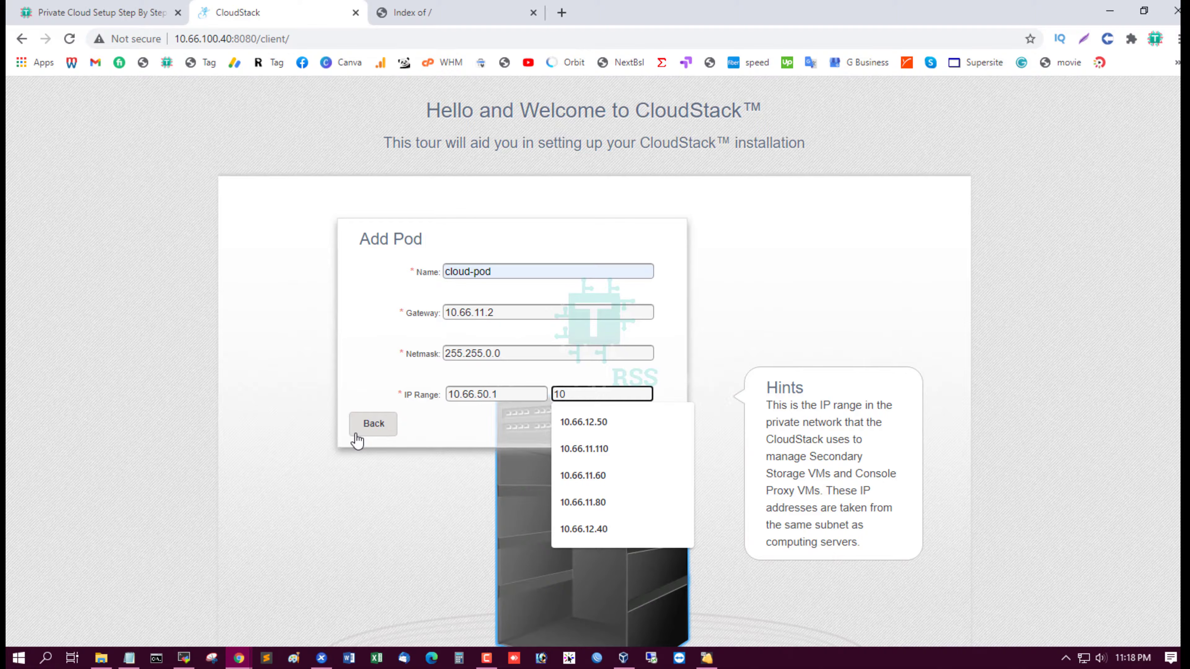
{"action": "type", "text": ".66.50.100"}
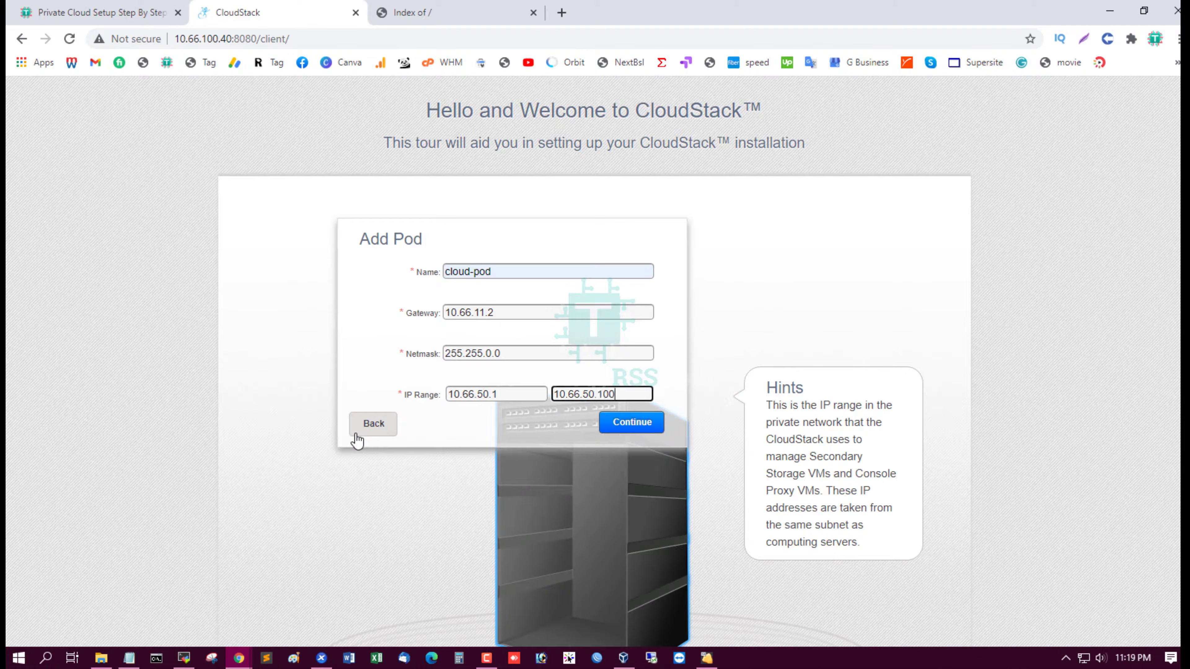
{"action": "left_click", "coordinate": [490, 487]}
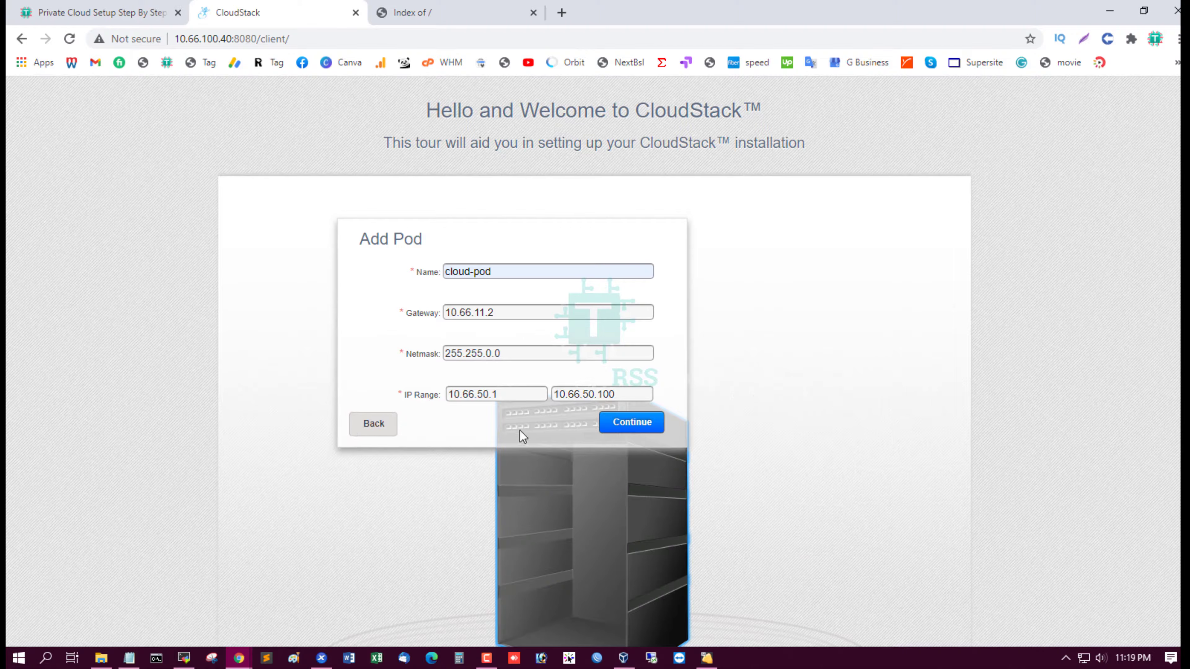
{"action": "left_click", "coordinate": [634, 424]}
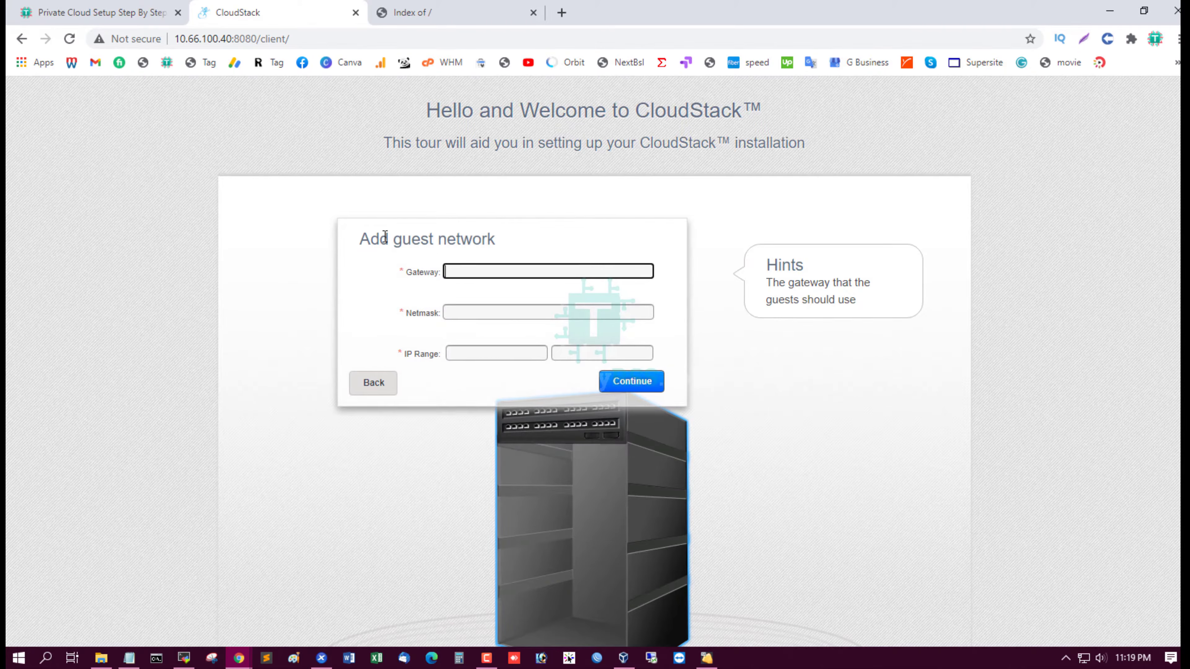
Fill the guest gateway 10.66.11.2 and netmask 255.255.0.0 from saved suggestions
{"action": "left_click_drag", "start_coordinate": [380, 239], "coordinate": [581, 235]}
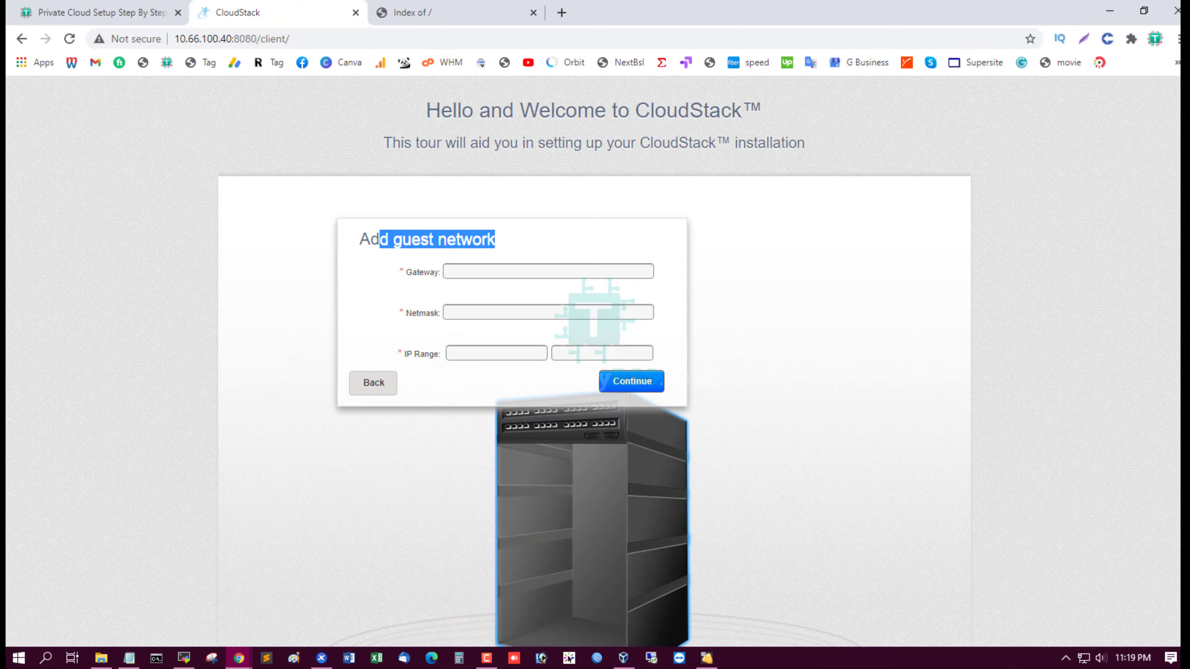
{"action": "left_click", "coordinate": [490, 272]}
{"action": "left_click", "coordinate": [504, 300]}
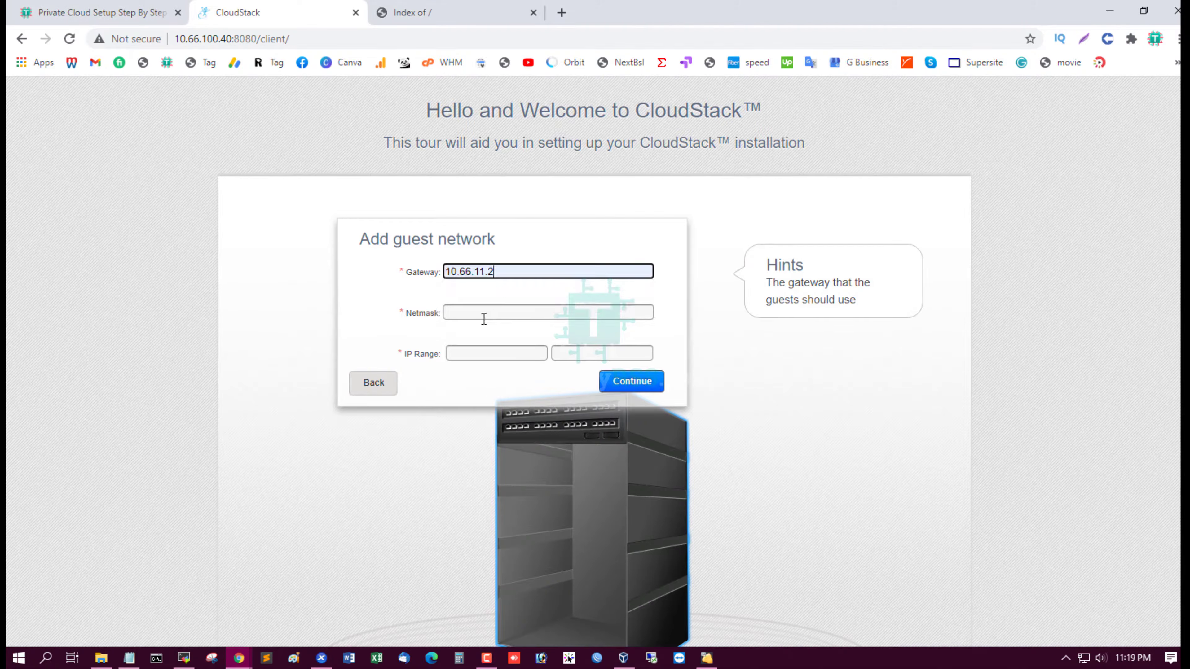
{"action": "left_click", "coordinate": [485, 314]}
{"action": "left_click", "coordinate": [511, 330]}
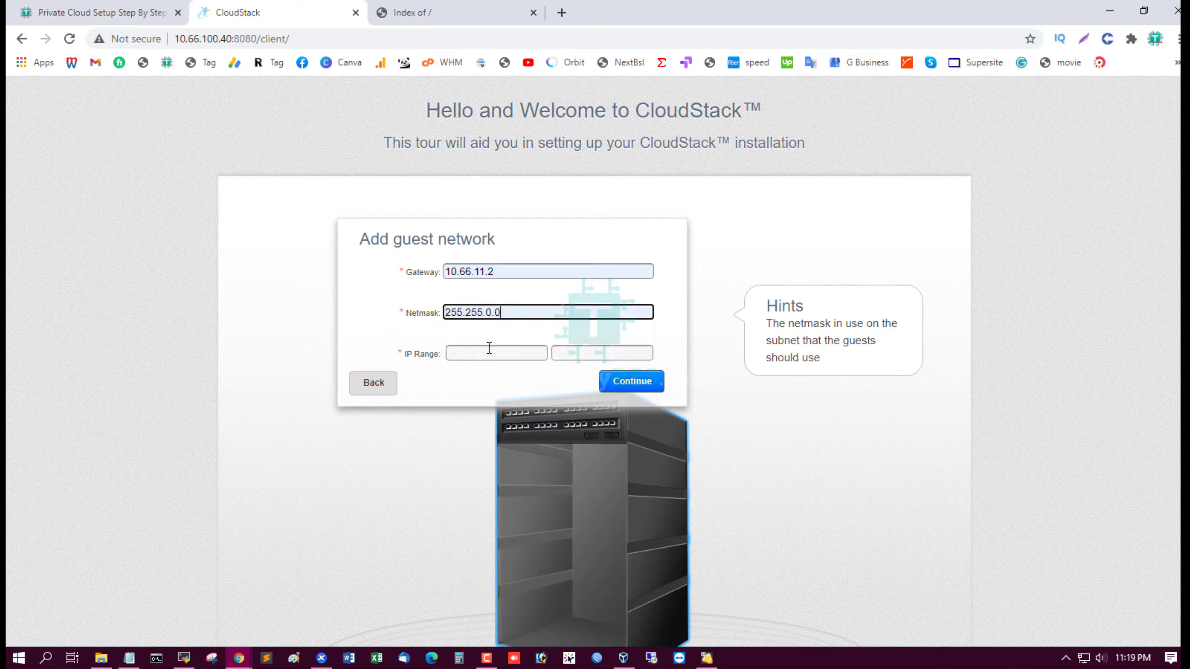
Enter the guest IP range 10.66.60.1 to 10.66.60.10
{"action": "left_click", "coordinate": [488, 351]}
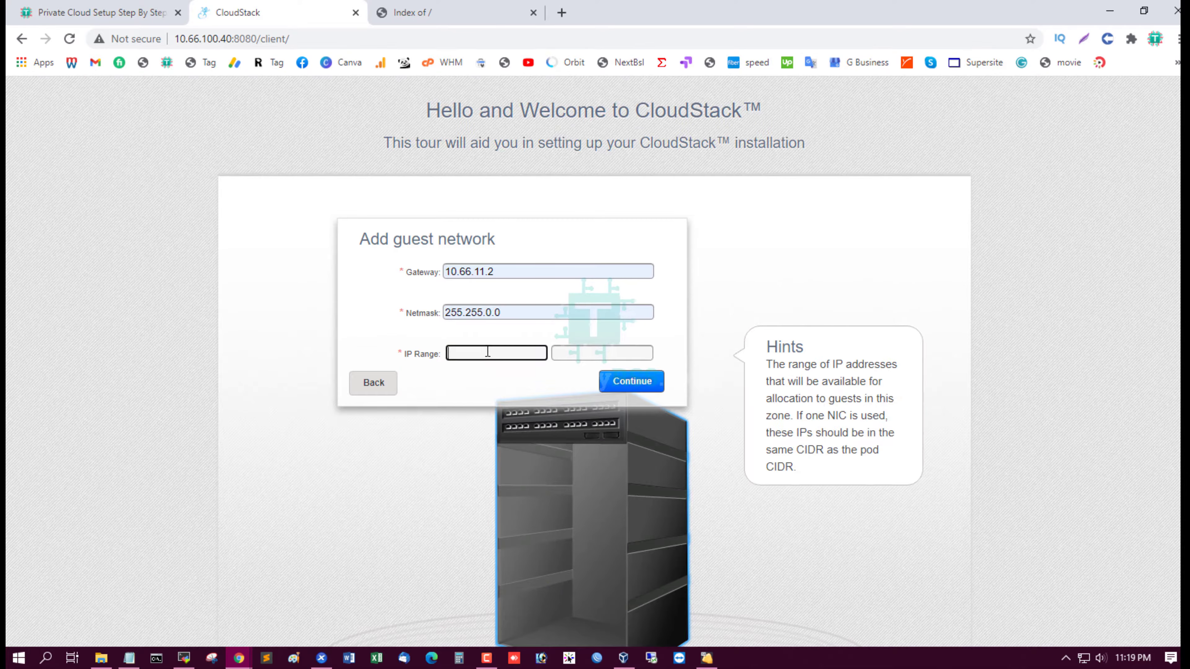
{"action": "type", "text": "10.66.60.1"}
{"action": "key", "text": "Tab"}
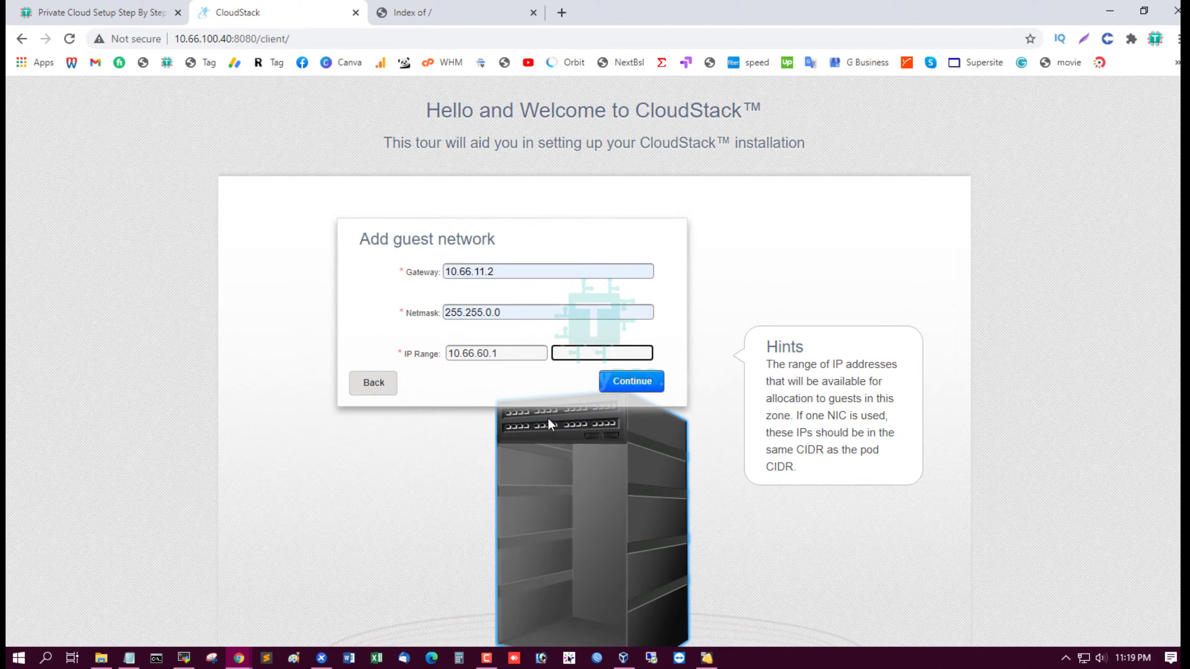
{"action": "type", "text": "10.66.60.10"}
Submit the guest network settings and move past the cluster introduction
{"action": "left_click", "coordinate": [639, 384]}
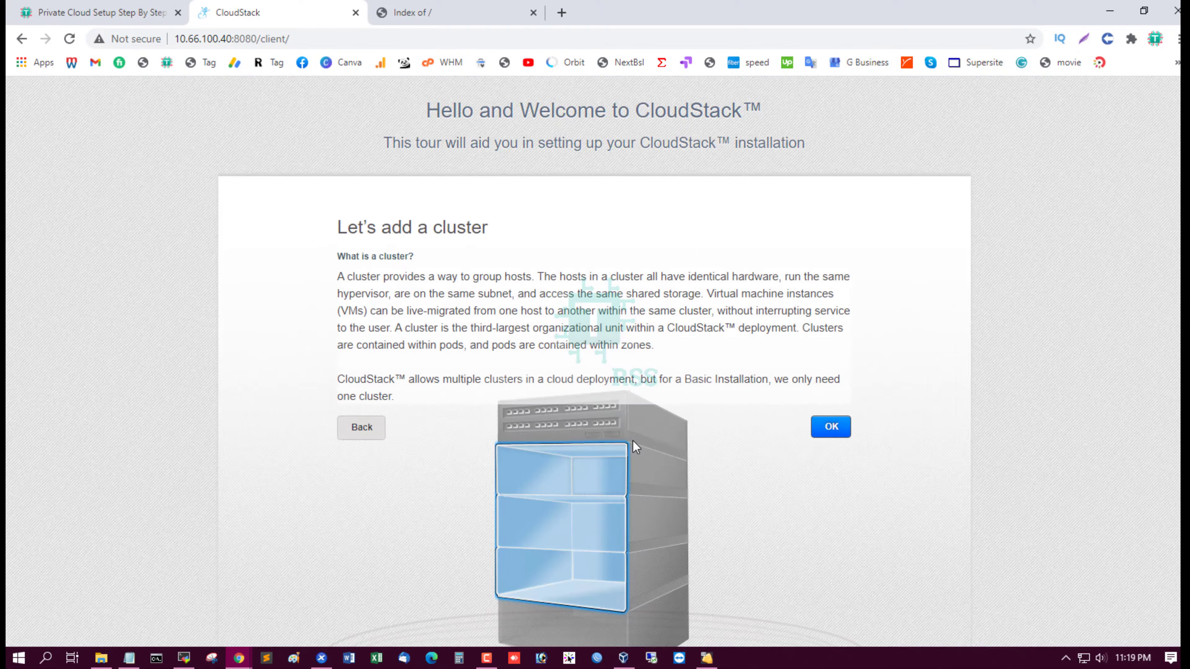
{"action": "left_click_drag", "start_coordinate": [338, 224], "coordinate": [415, 260]}
{"action": "left_click", "coordinate": [804, 276]}
{"action": "left_click", "coordinate": [847, 431]}
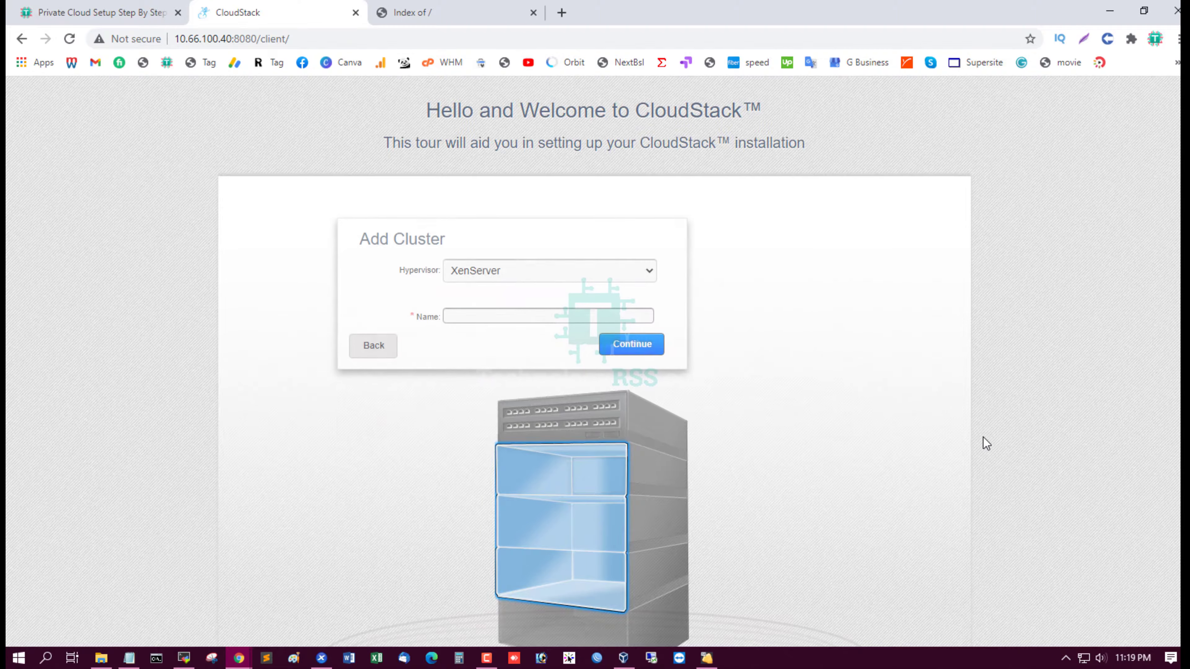
Create a KVM cluster named 'Cloud'
{"action": "left_click", "coordinate": [526, 271]}
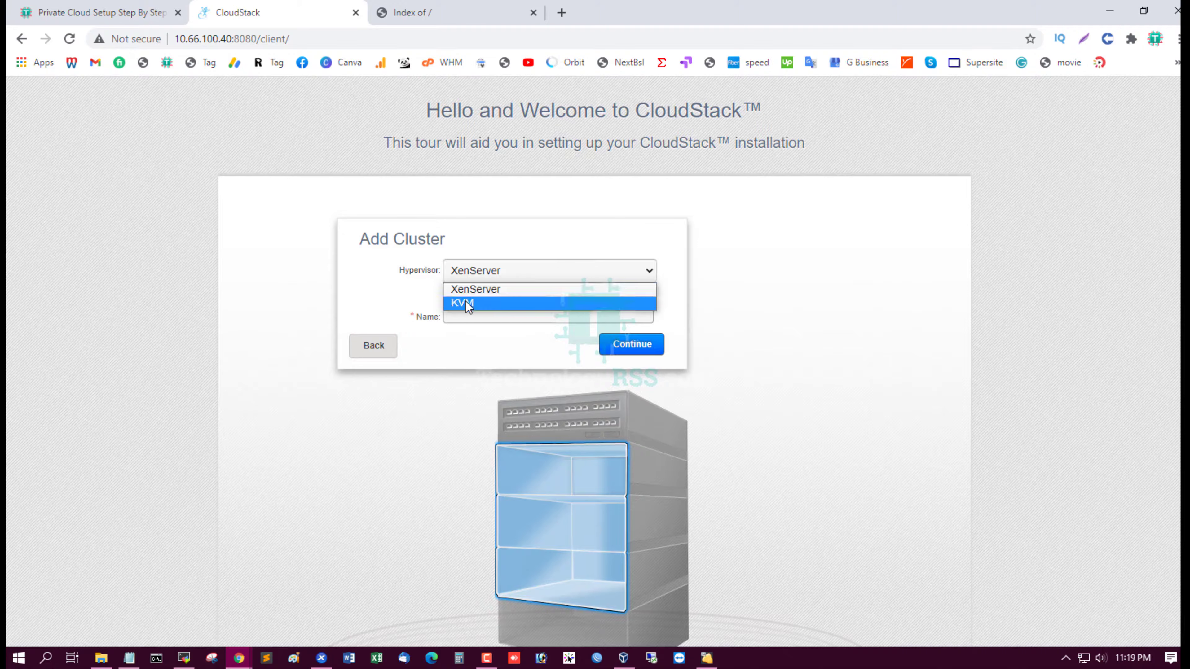
{"action": "left_click", "coordinate": [487, 303]}
{"action": "left_click", "coordinate": [487, 315]}
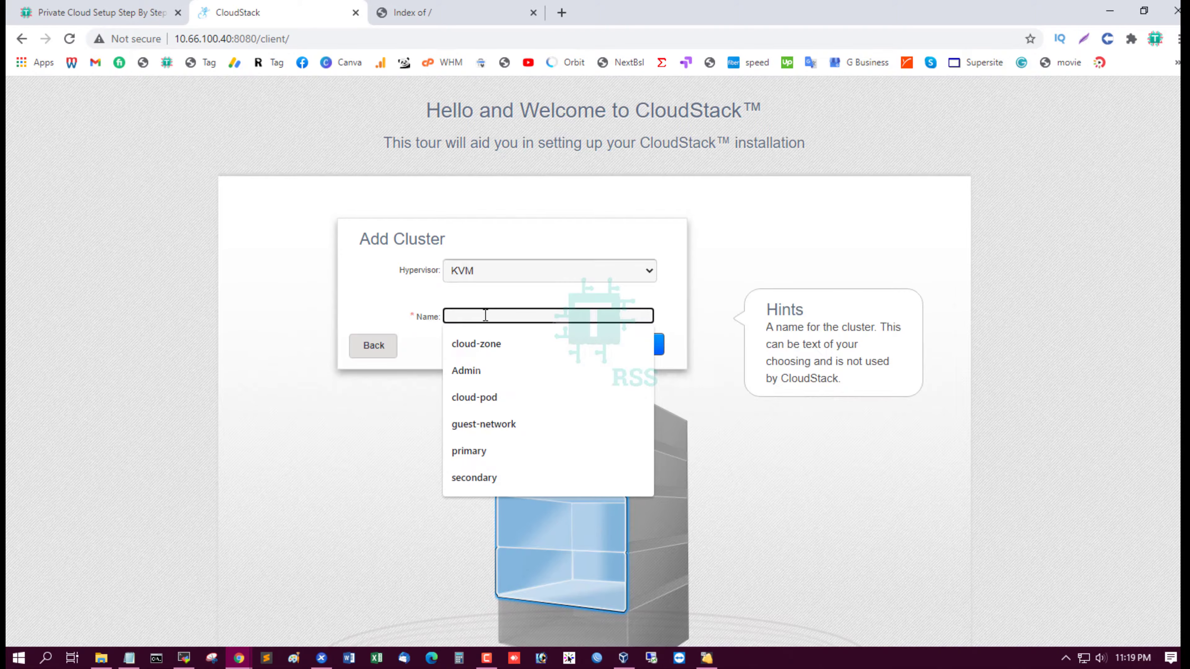
{"action": "type", "text": "C"}
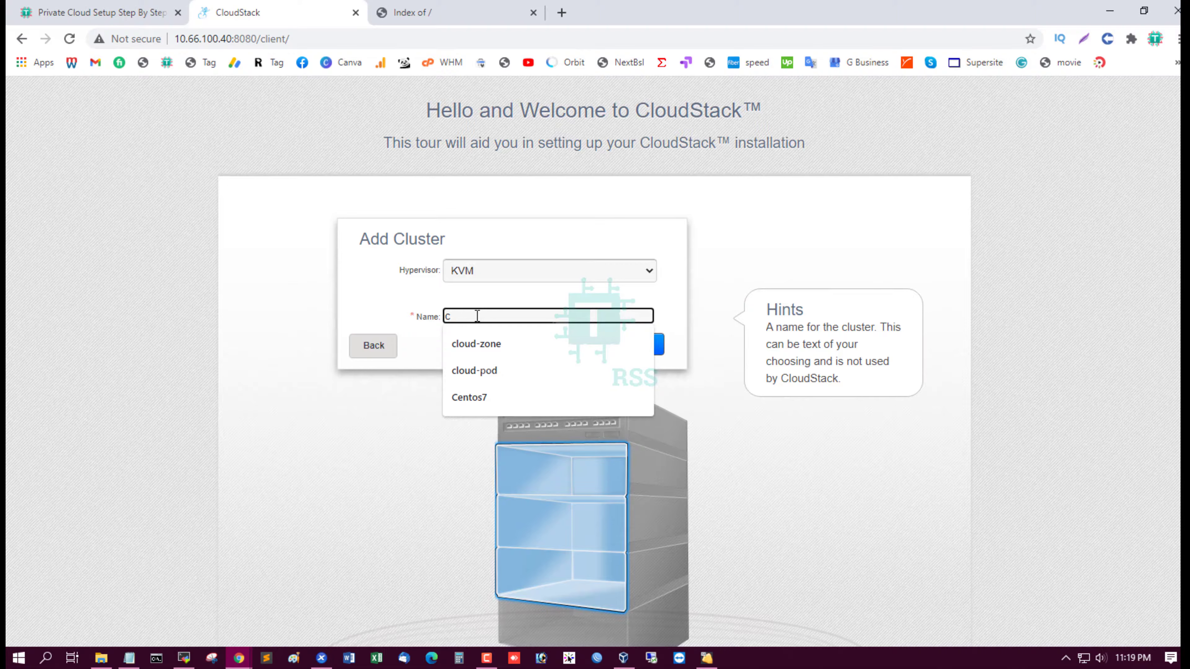
{"action": "type", "text": "lo"}
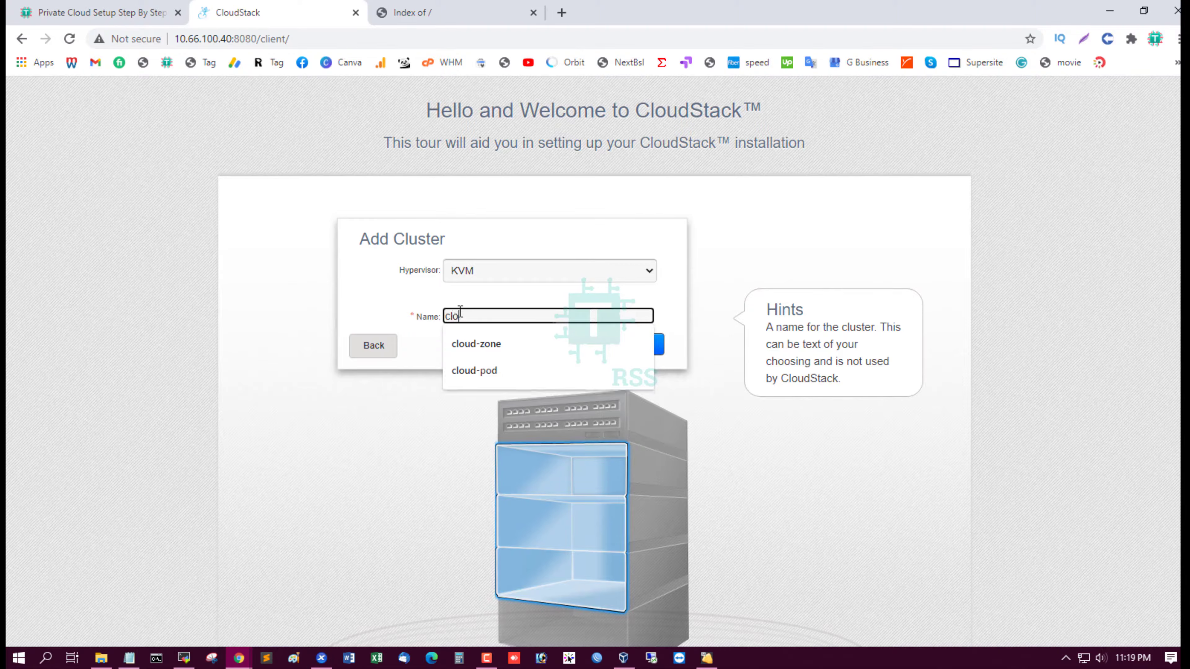
{"action": "type", "text": "ud"}
{"action": "left_click", "coordinate": [628, 294]}
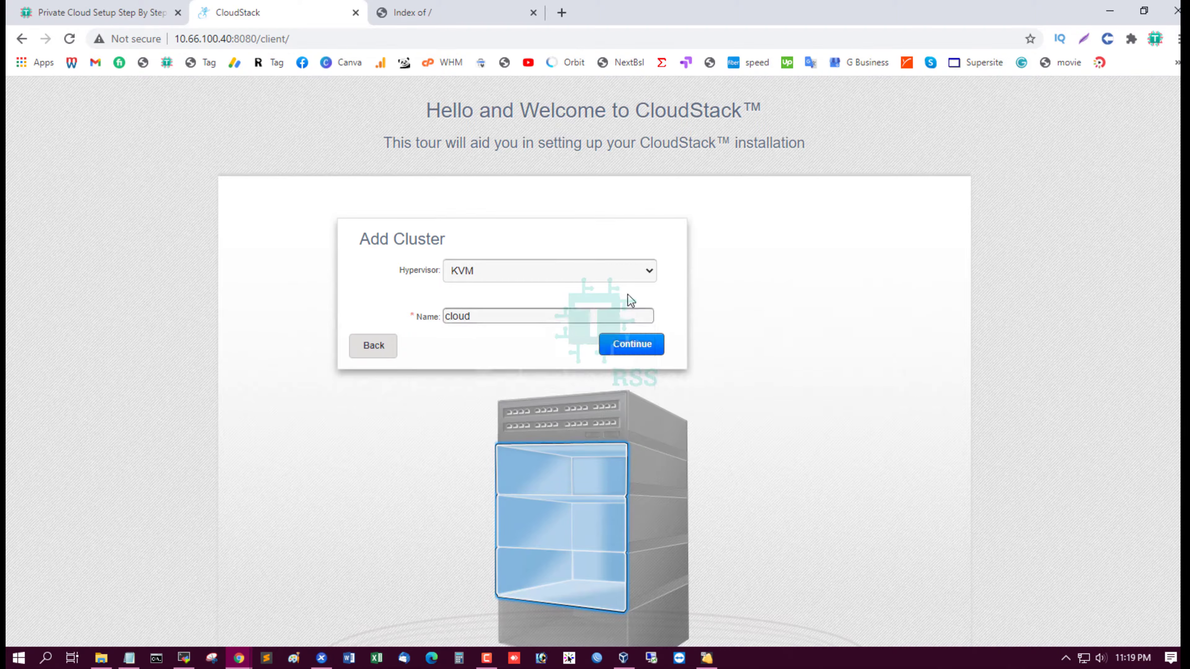
{"action": "left_click", "coordinate": [628, 351]}
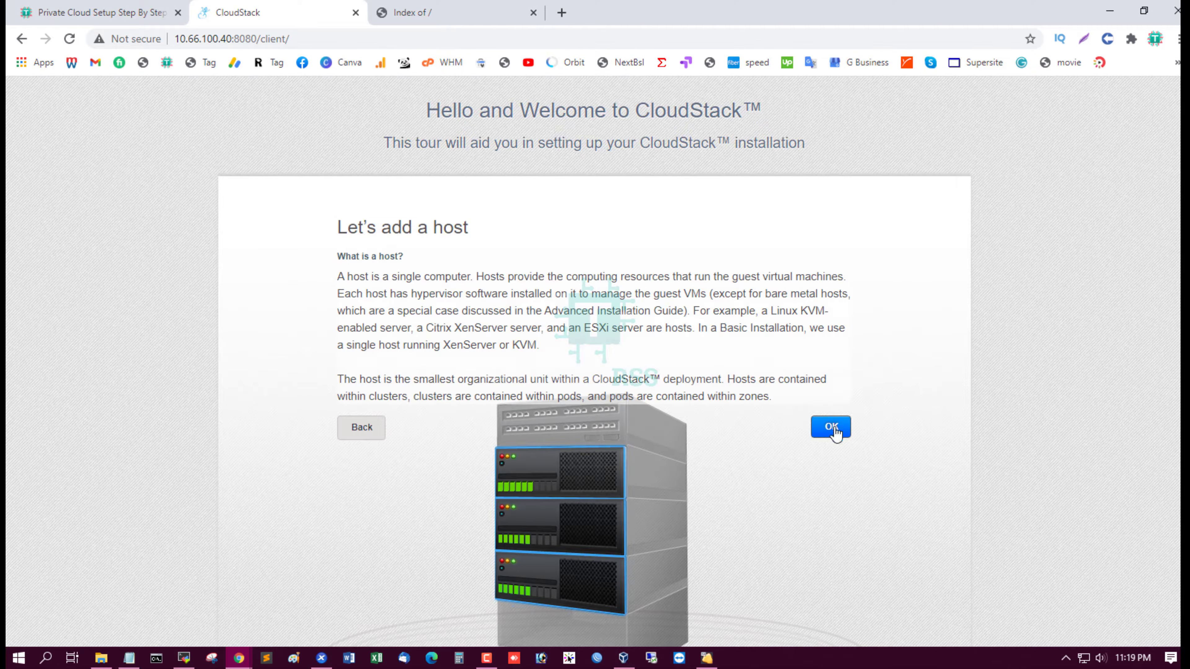
Paste host address 10.66.100.50 from the notes into the host name field
{"action": "scroll", "coordinate": [914, 415], "scroll_direction": "down", "scroll_amount": 2}
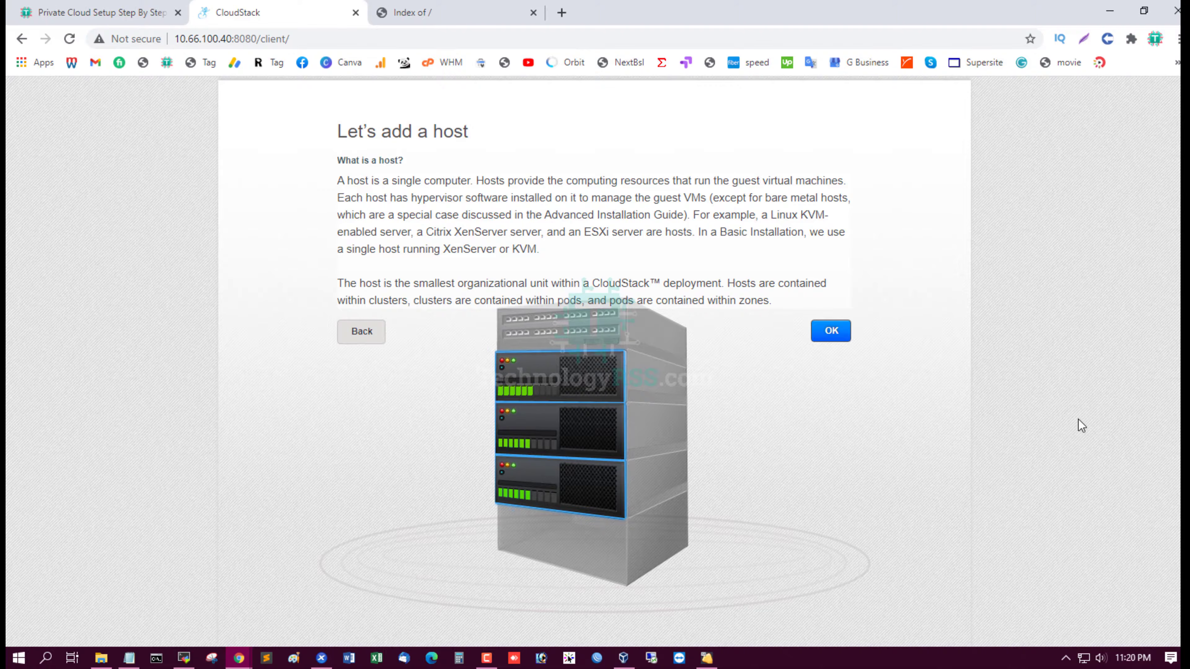
{"action": "left_click", "coordinate": [832, 332]}
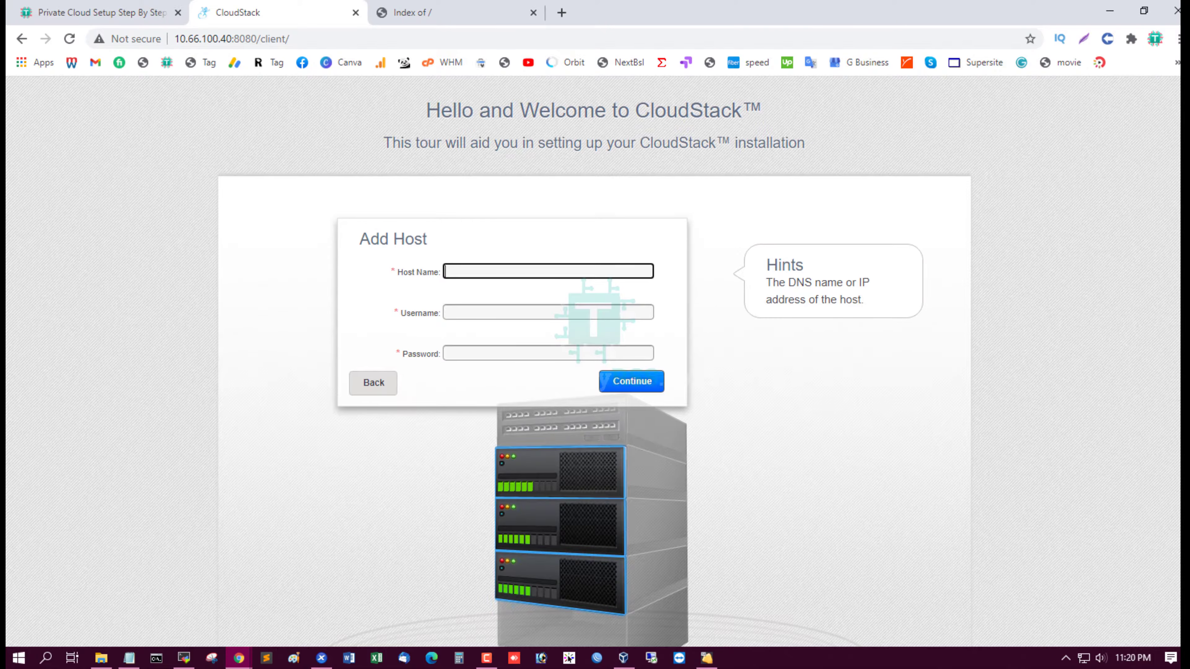
{"action": "key", "text": "alt+Tab"}
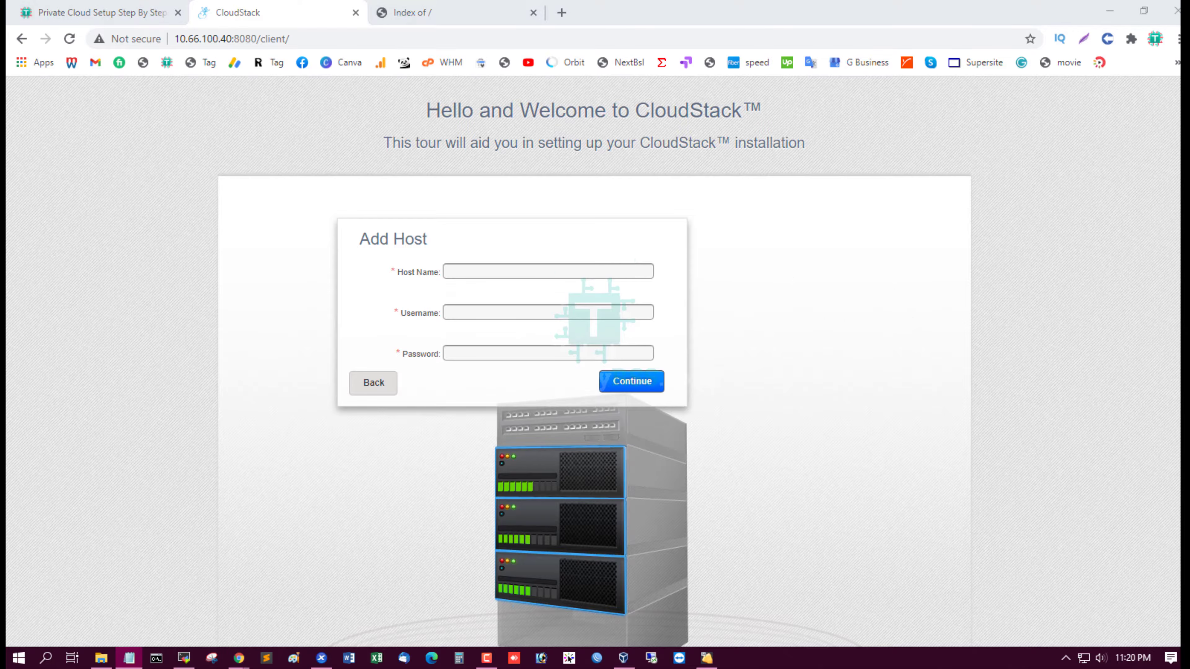
{"action": "left_click", "coordinate": [477, 271]}
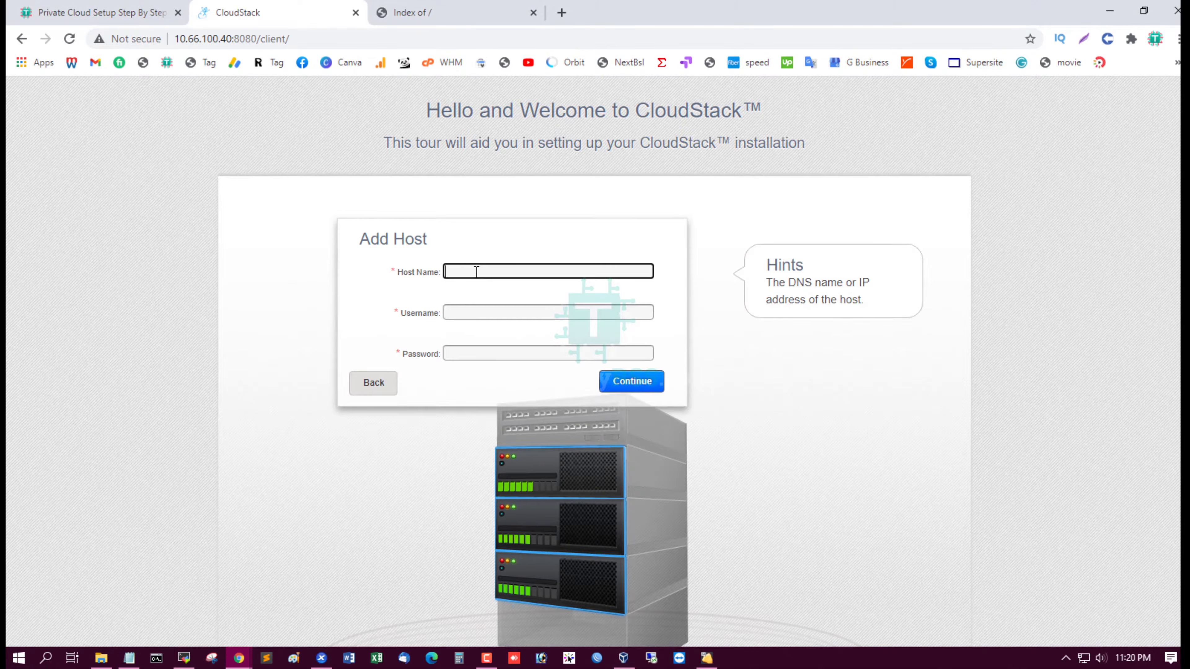
{"action": "type", "text": "10.66.100.50"}
Enter username root and the host password, then add the host
{"action": "left_click", "coordinate": [500, 312]}
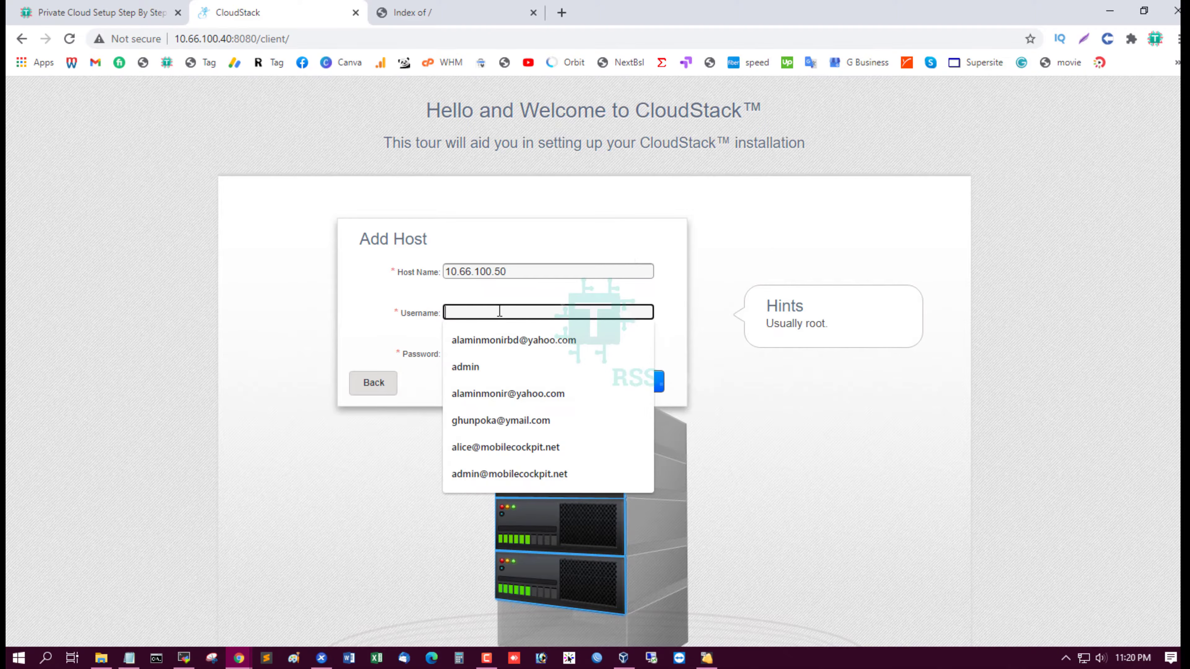
{"action": "type", "text": "root"}
{"action": "key", "text": "Tab"}
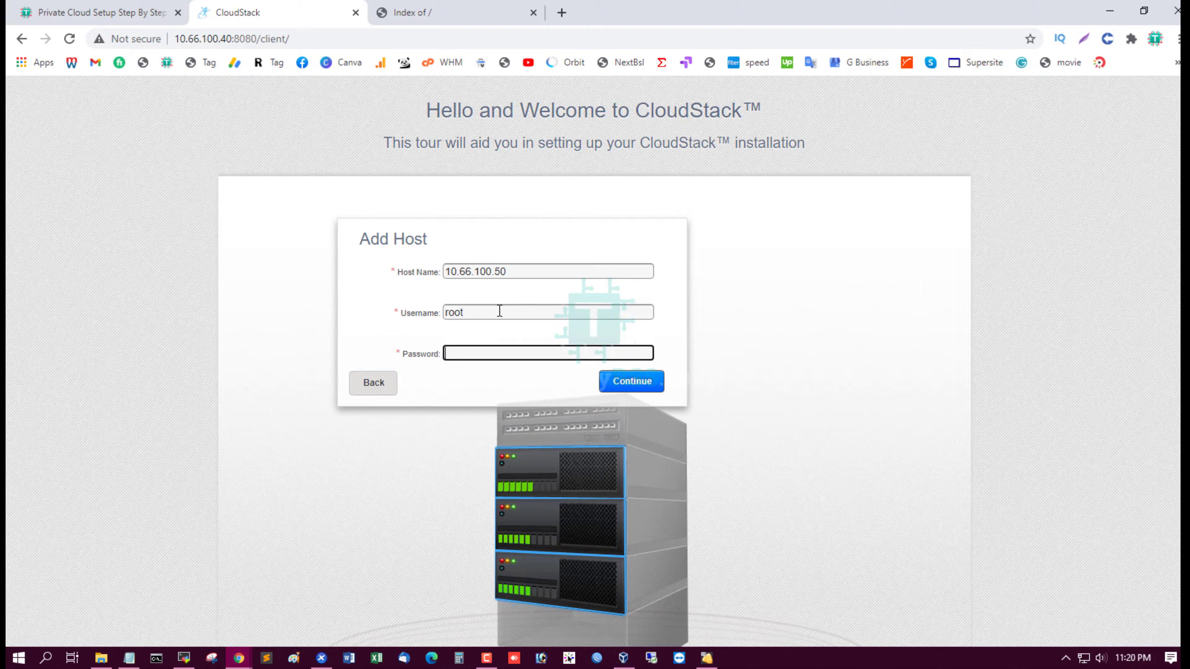
{"action": "type", "text": "password"}
{"action": "left_click", "coordinate": [632, 382]}
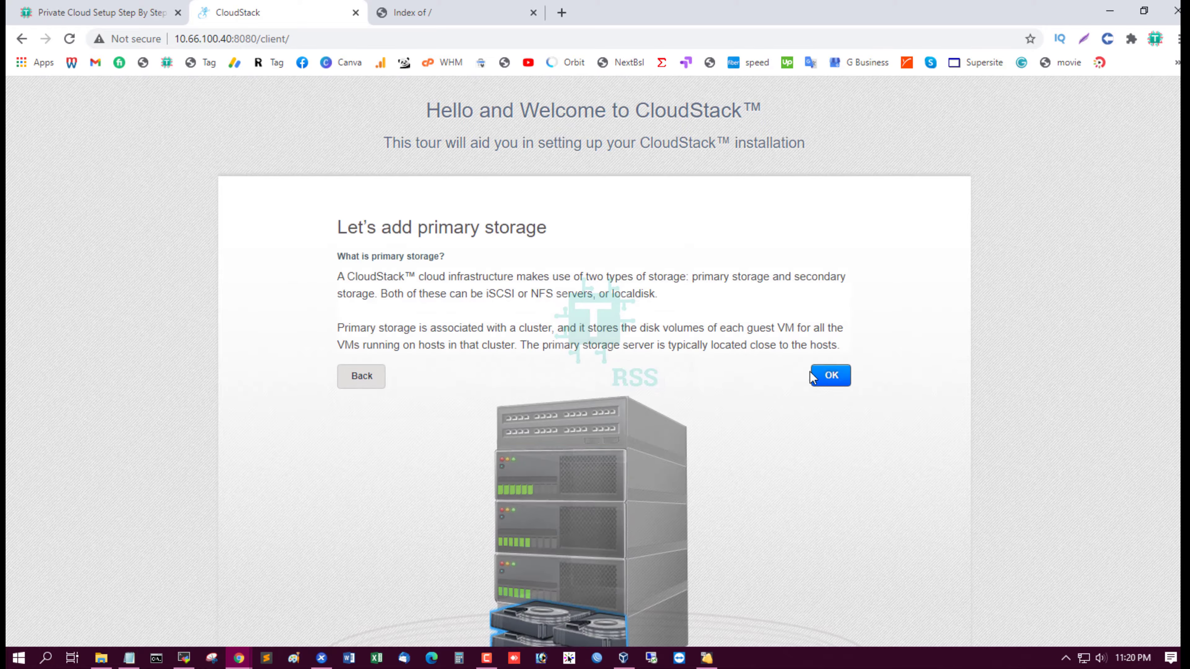
Name the primary storage 'primary' and keep its scope at Cluster
{"action": "left_click", "coordinate": [831, 376]}
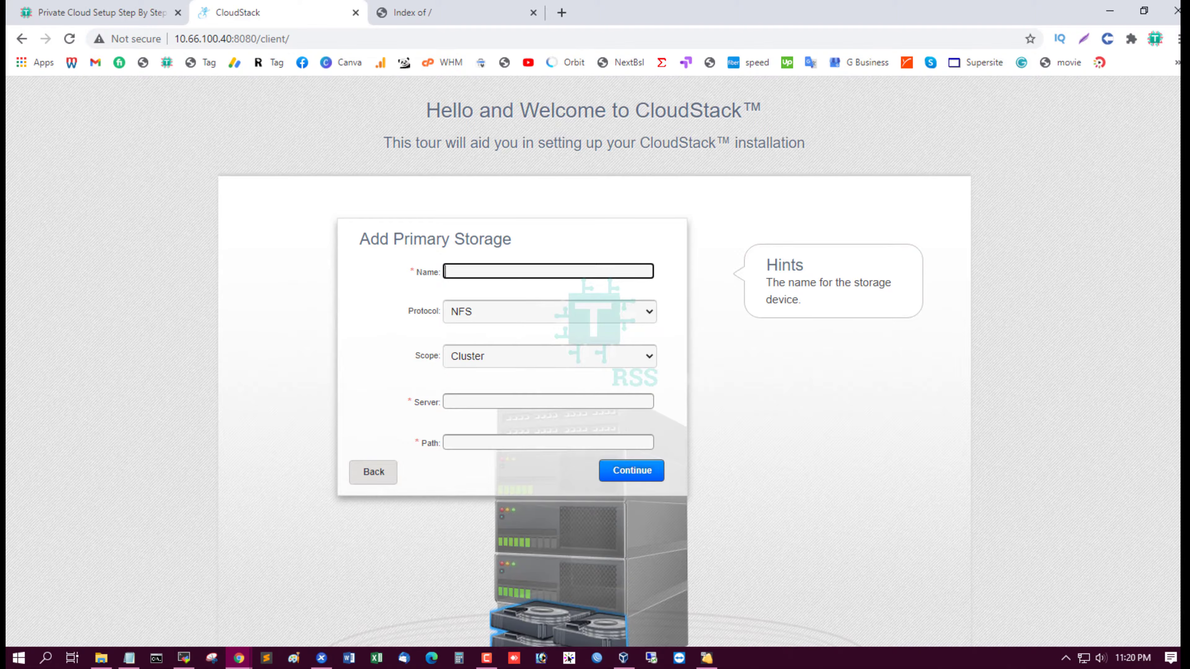
{"action": "key", "text": "alt+Tab"}
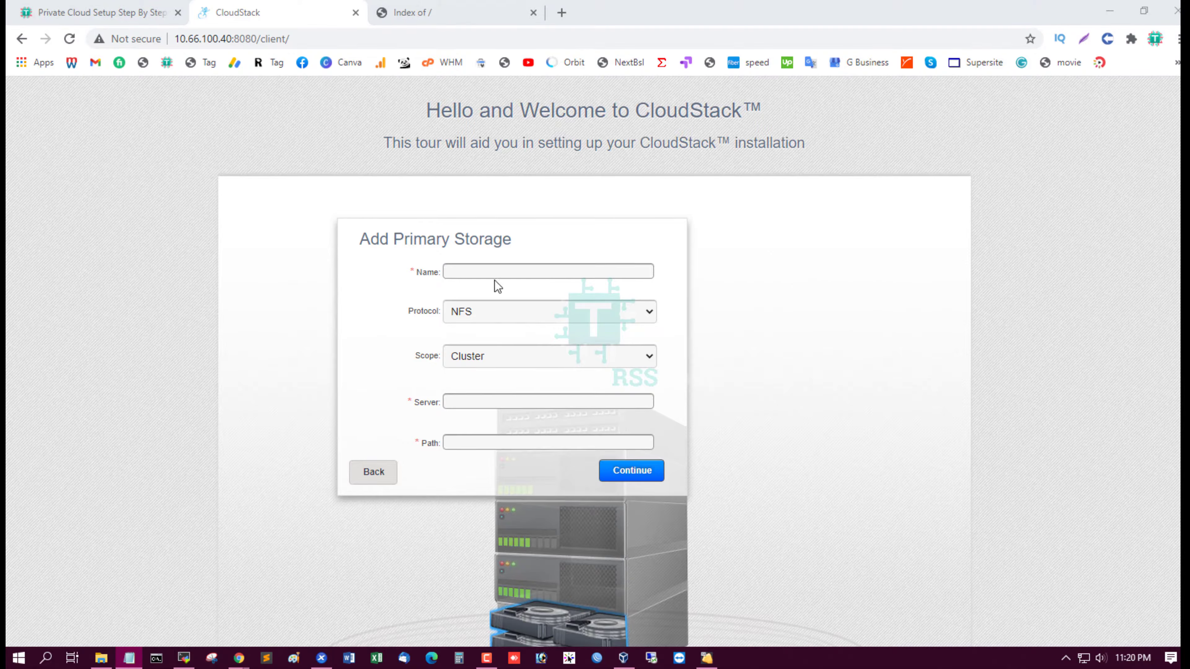
{"action": "left_click", "coordinate": [496, 270]}
{"action": "type", "text": "primary"}
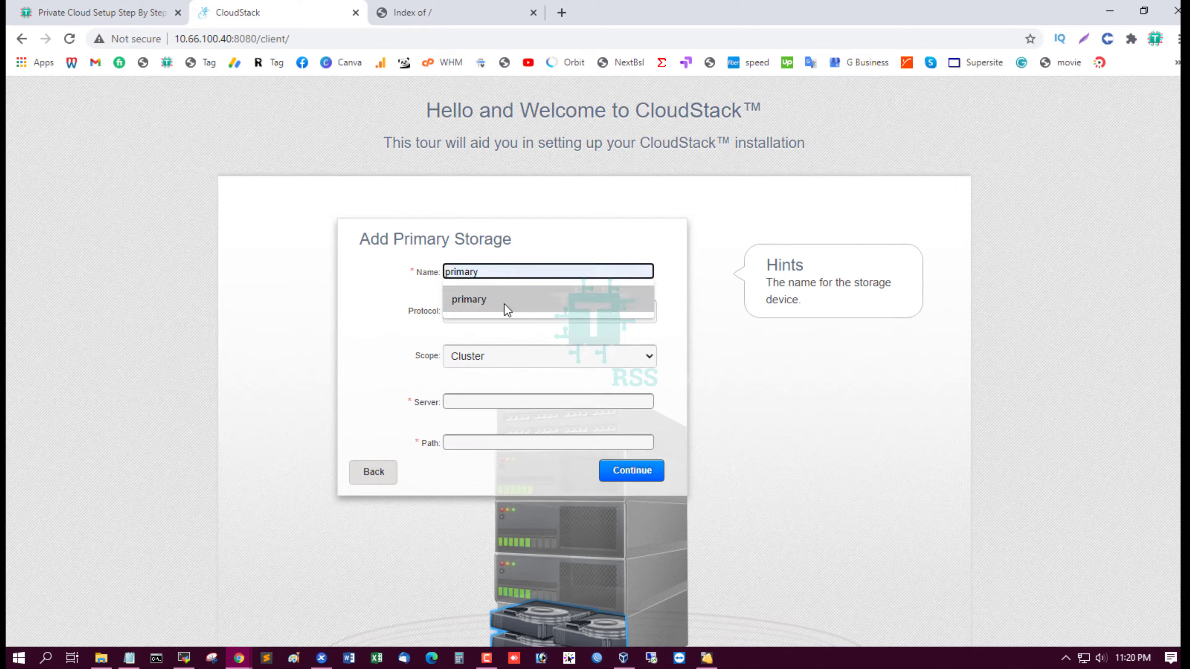
{"action": "left_click", "coordinate": [505, 305]}
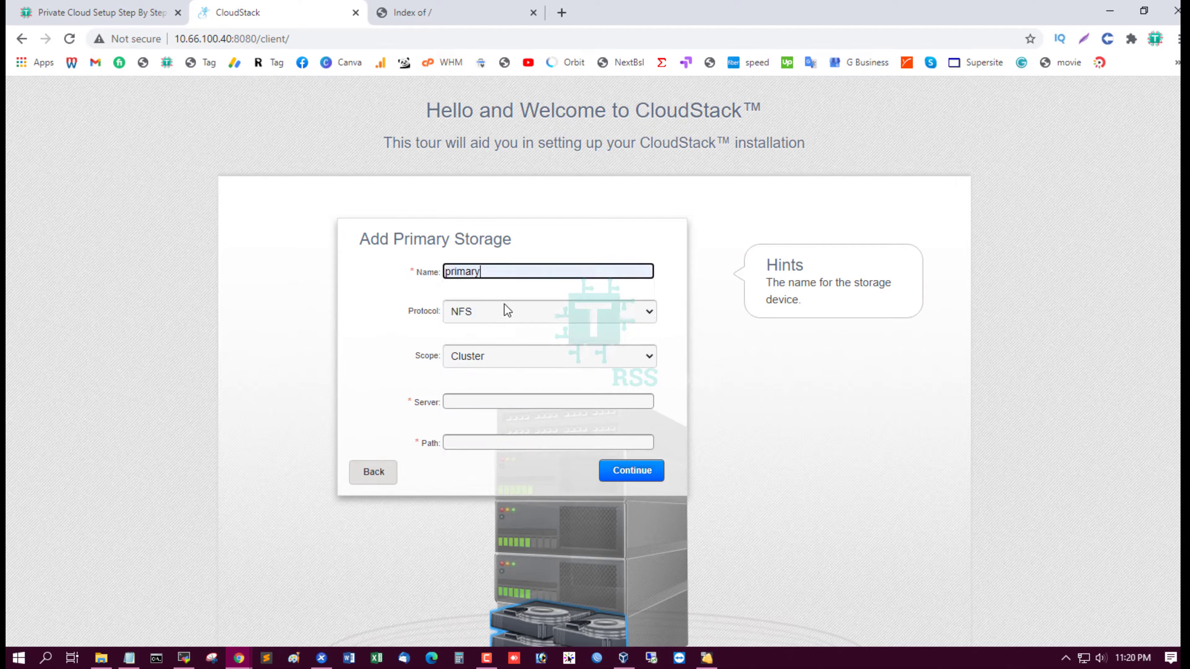
{"action": "left_click", "coordinate": [500, 361]}
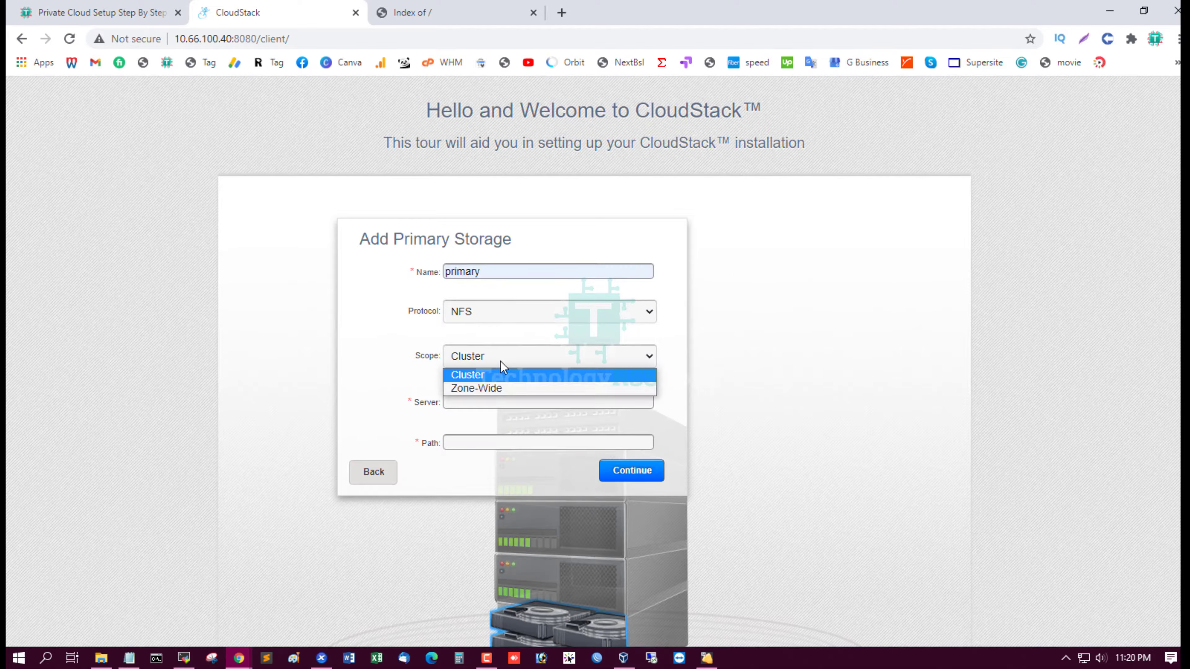
{"action": "left_click", "coordinate": [499, 375]}
Set NFS server 10.66.100.30 and path /export/primary, then submit the primary storage
{"action": "left_click", "coordinate": [487, 401]}
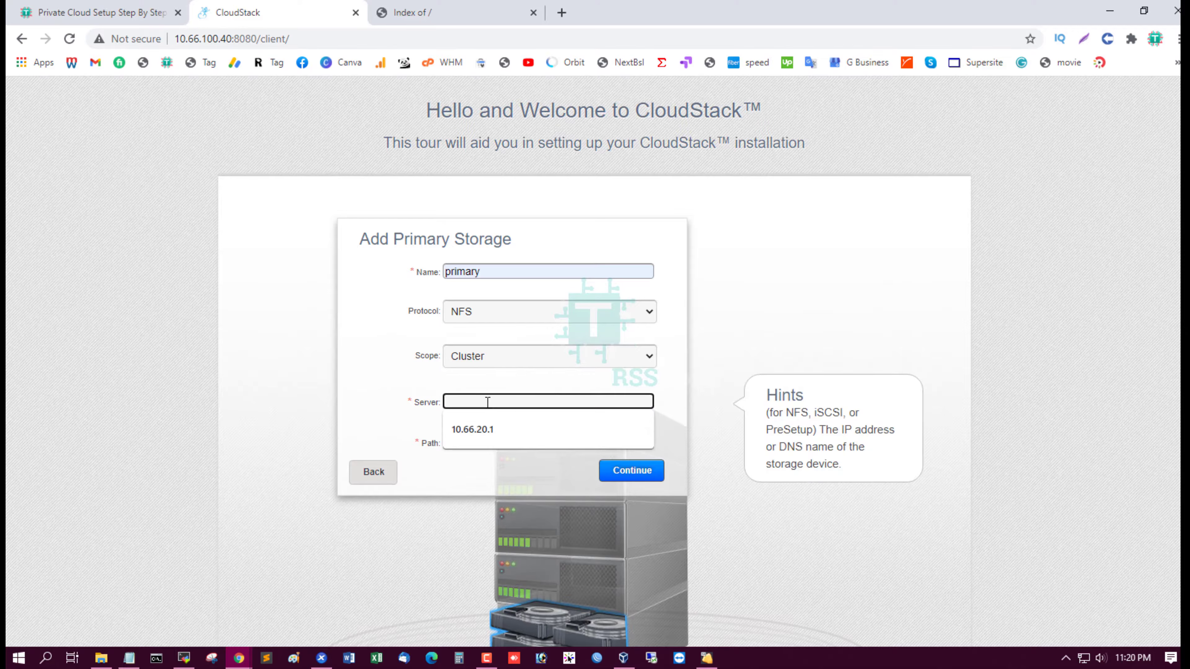
{"action": "type", "text": "10.66.100.30"}
{"action": "left_click", "coordinate": [465, 437]}
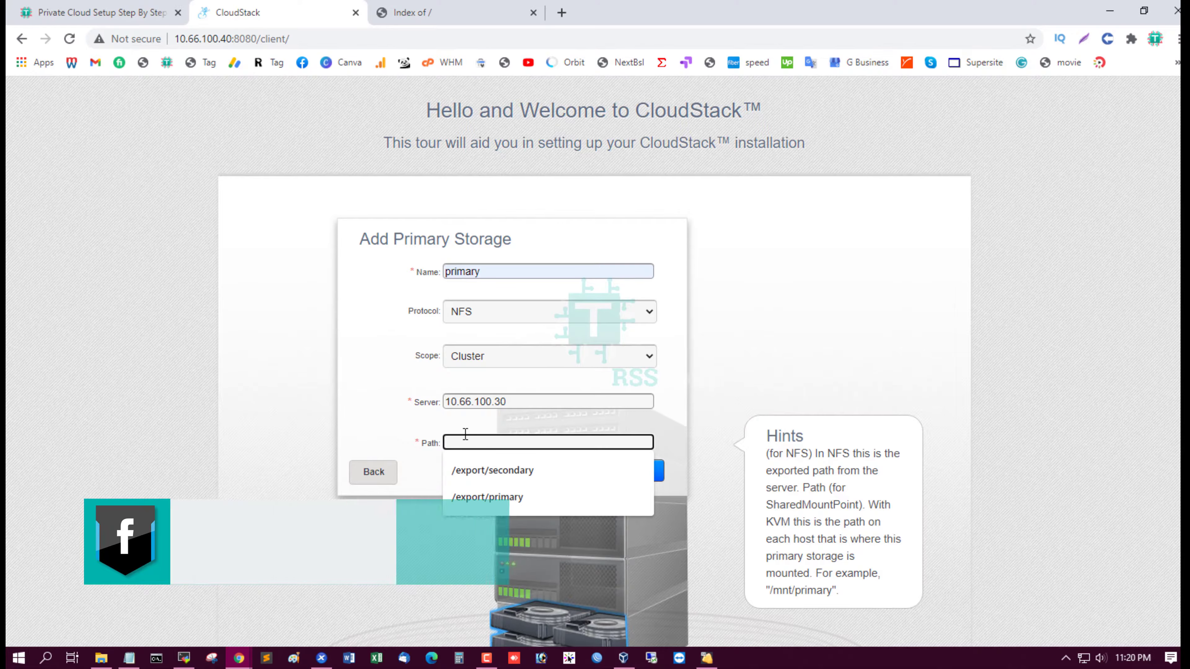
{"action": "left_click", "coordinate": [506, 497]}
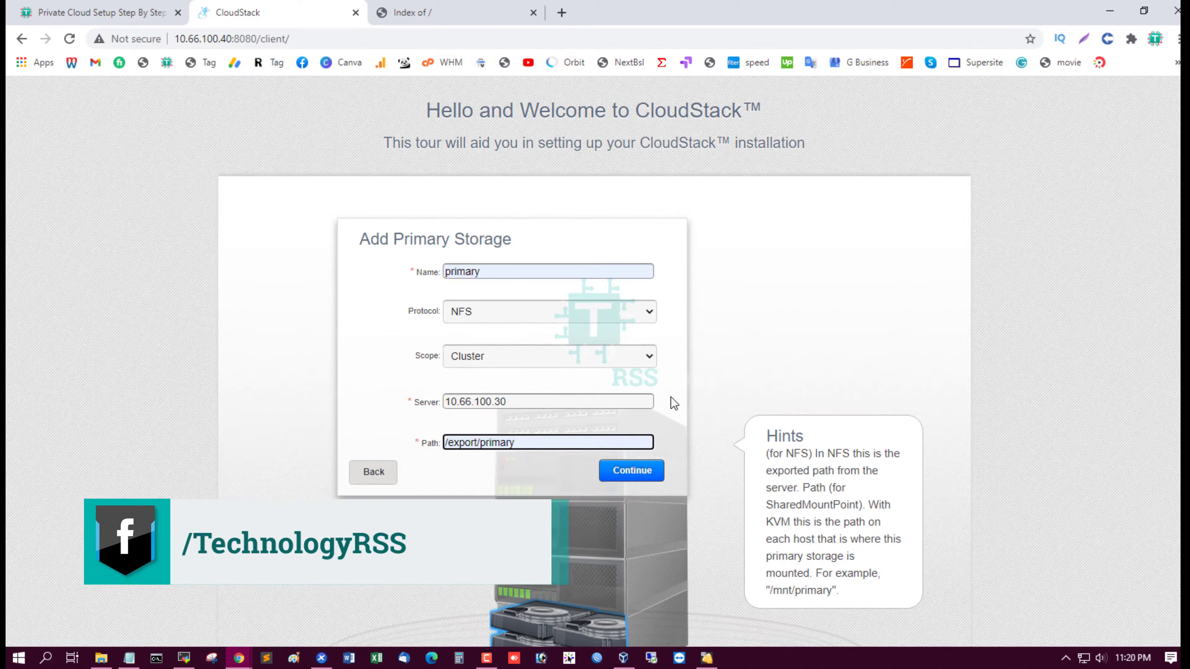
{"action": "left_click", "coordinate": [632, 473]}
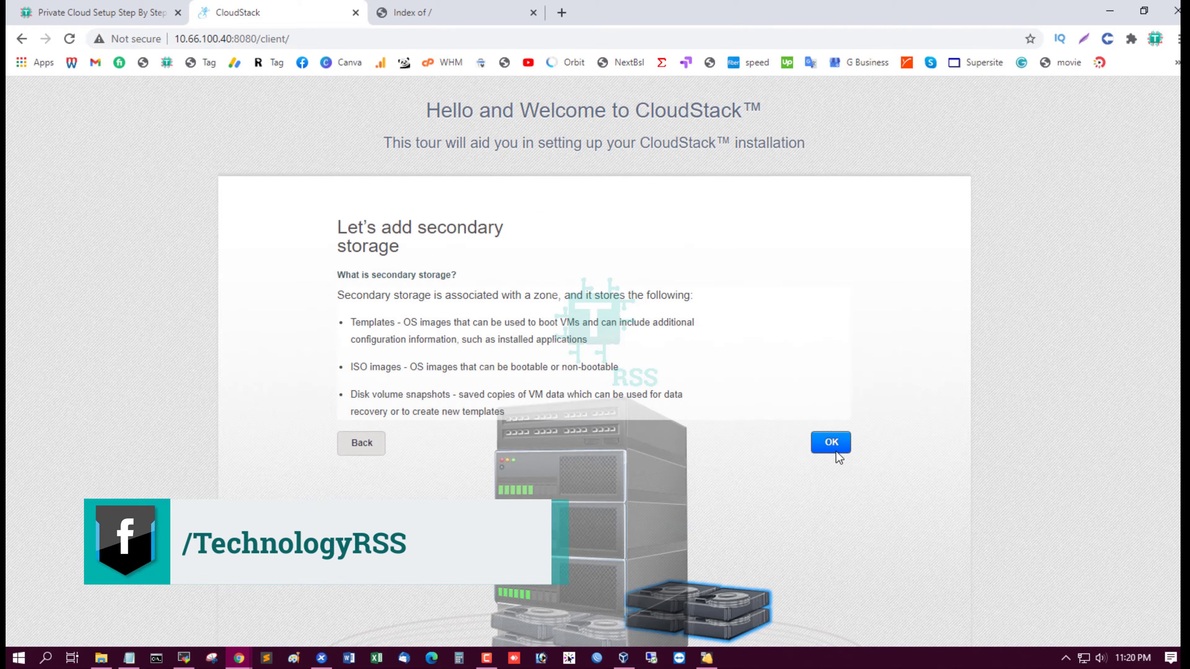
Enter 10.66.100.30 as the secondary storage NFS server
{"action": "left_click", "coordinate": [834, 446]}
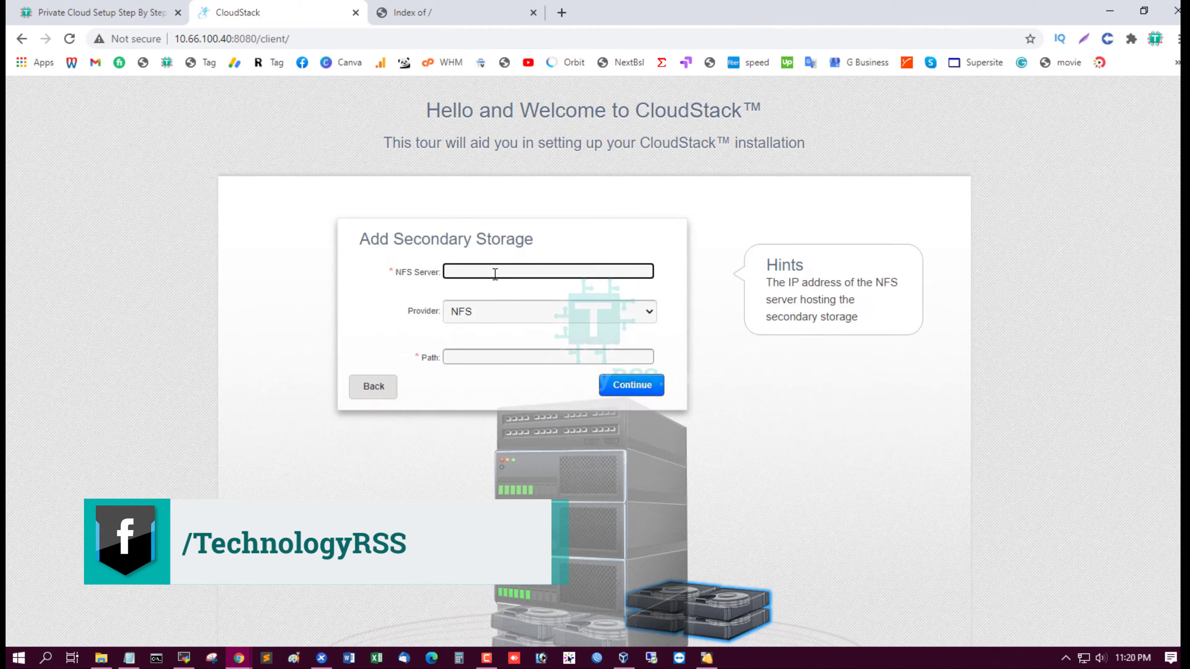
{"action": "type", "text": "s"}
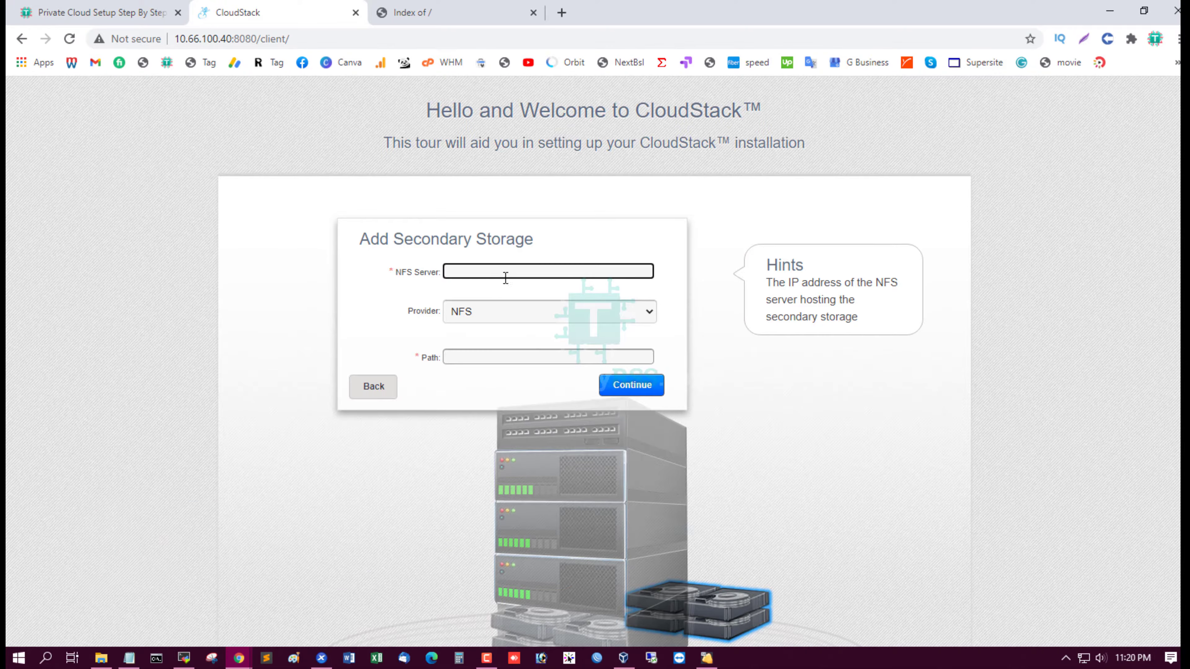
{"action": "key", "text": "BackSpace"}
{"action": "type", "text": "10.66.100.30"}
Choose path /export/secondary and switch to the setup tutorial page
{"action": "left_click", "coordinate": [478, 357]}
{"action": "left_click", "coordinate": [516, 382]}
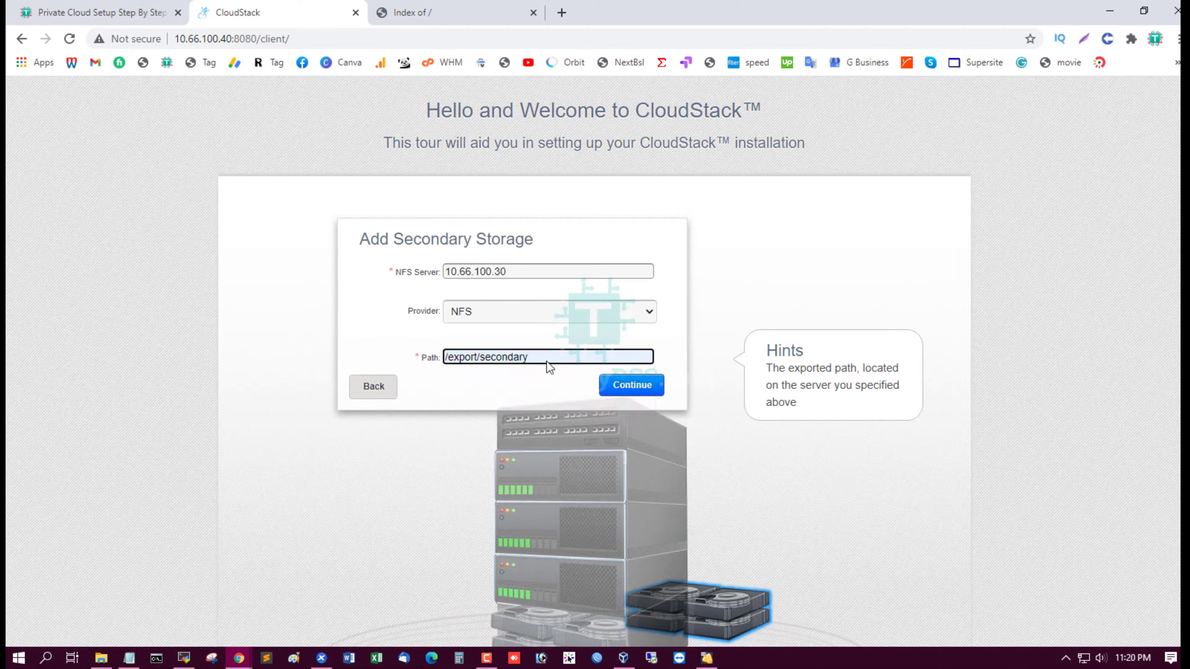
{"action": "left_click_drag", "start_coordinate": [547, 362], "coordinate": [281, 361]}
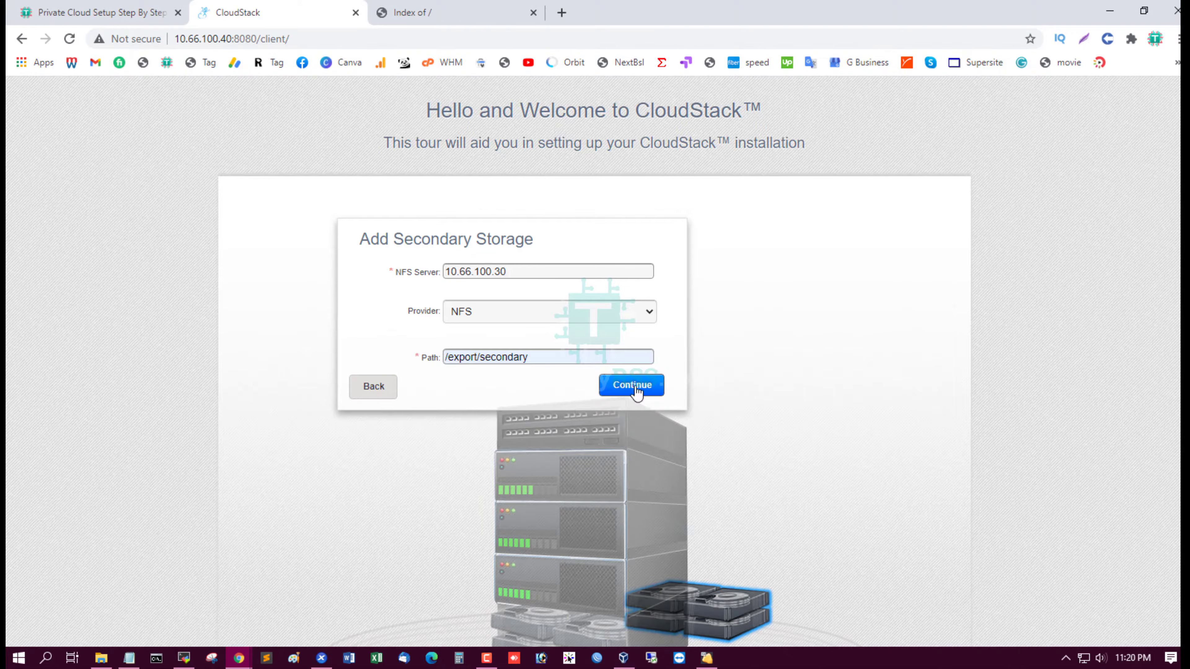
{"action": "left_click", "coordinate": [141, 12]}
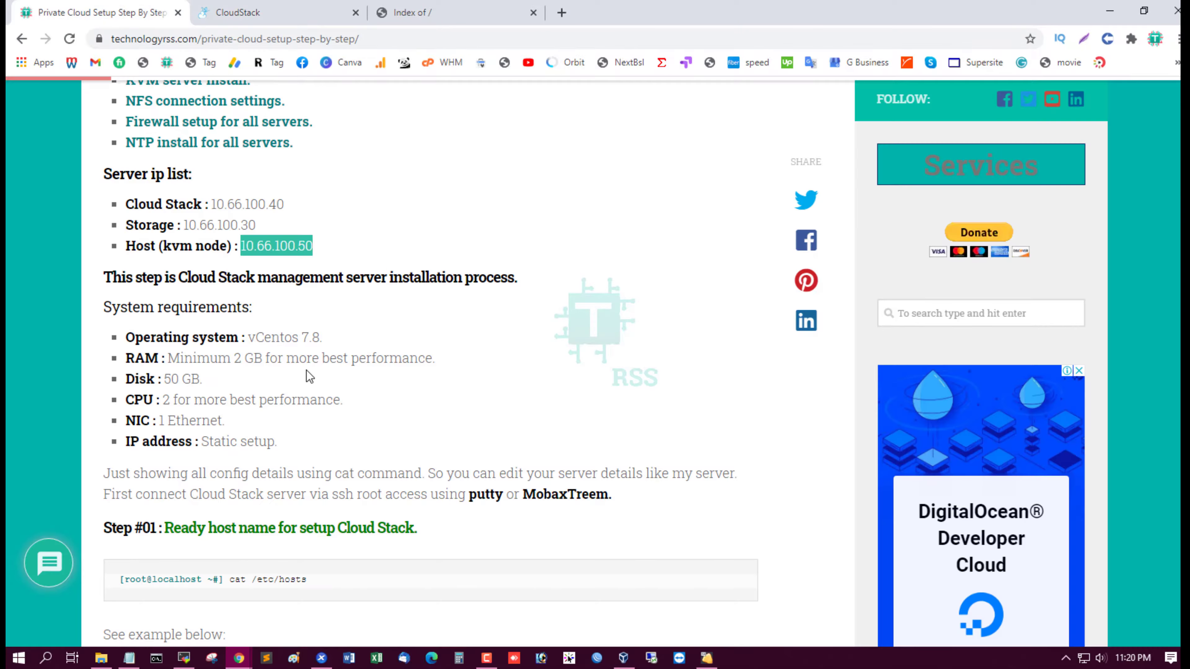
{"action": "left_click", "coordinate": [222, 271]}
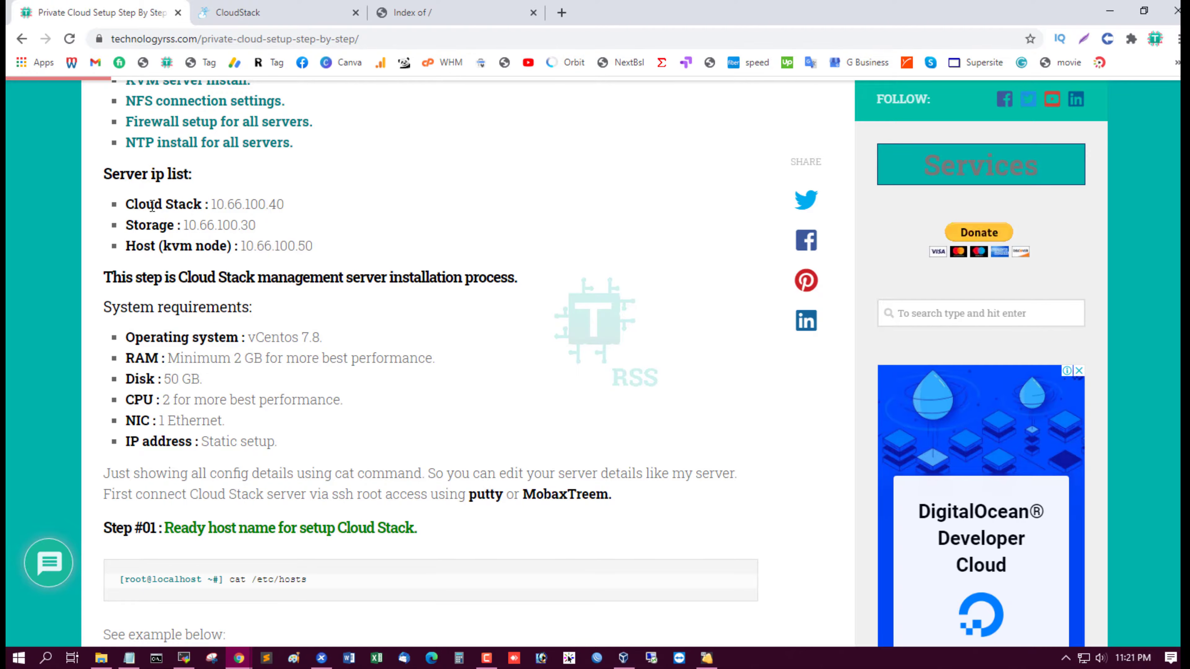
{"action": "left_click_drag", "start_coordinate": [141, 245], "coordinate": [380, 258]}
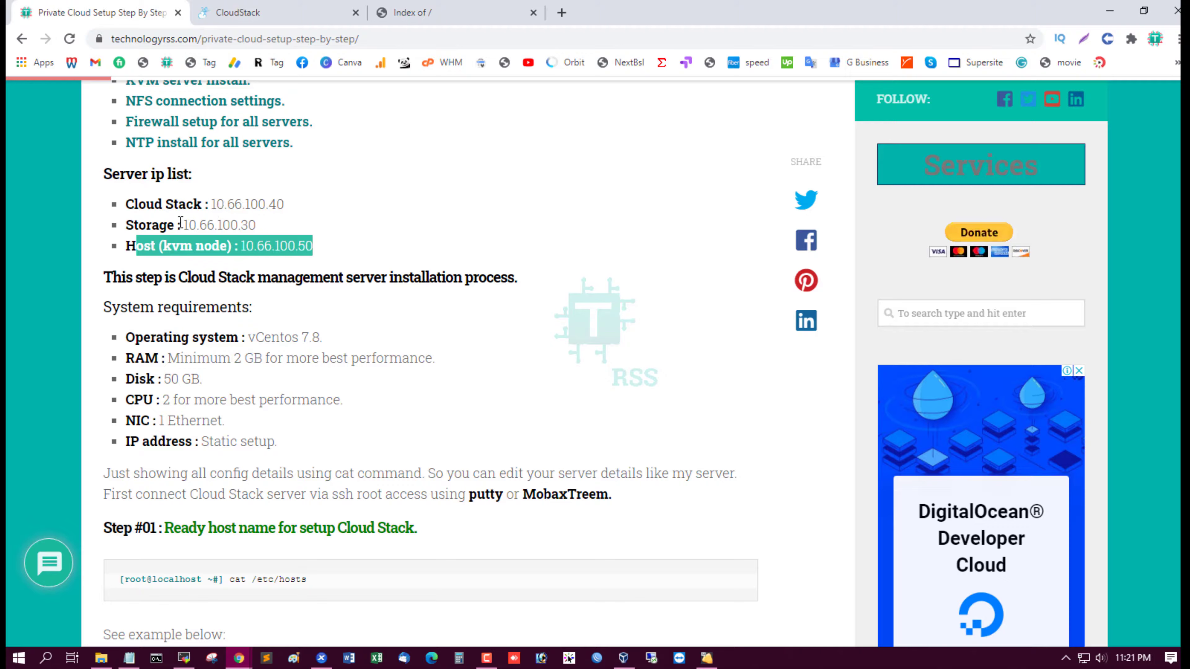
{"action": "left_click_drag", "start_coordinate": [180, 224], "coordinate": [362, 228]}
{"action": "scroll", "coordinate": [359, 304], "scroll_direction": "down", "scroll_amount": 20}
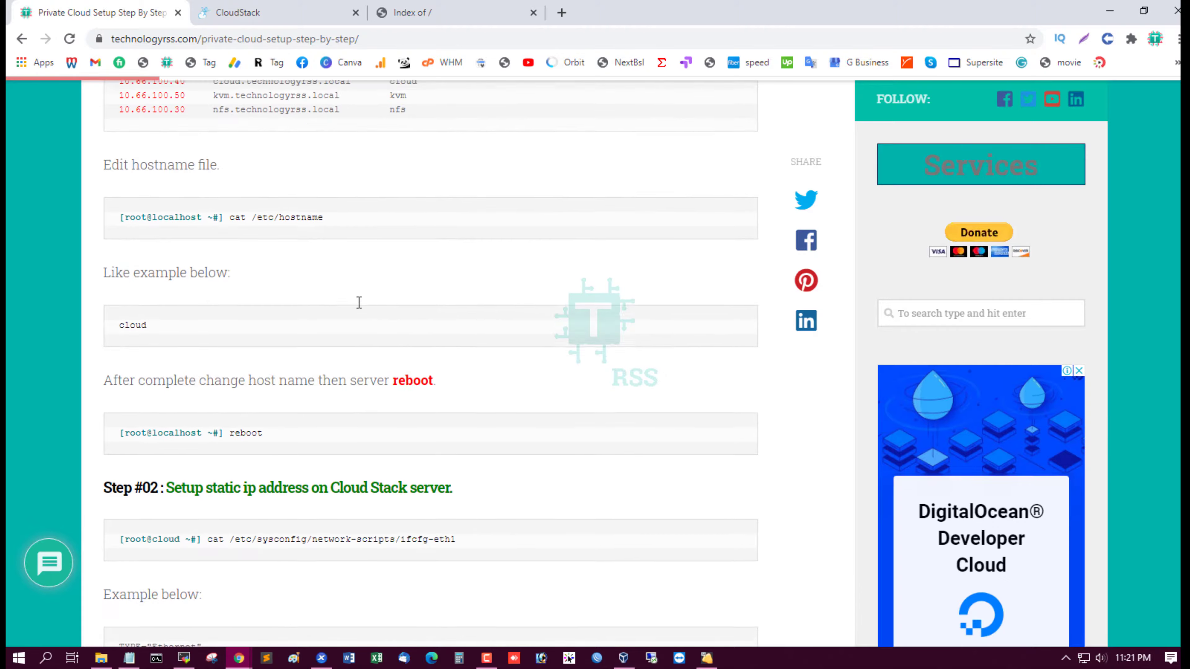
{"action": "scroll", "coordinate": [358, 302], "scroll_direction": "down", "scroll_amount": 20}
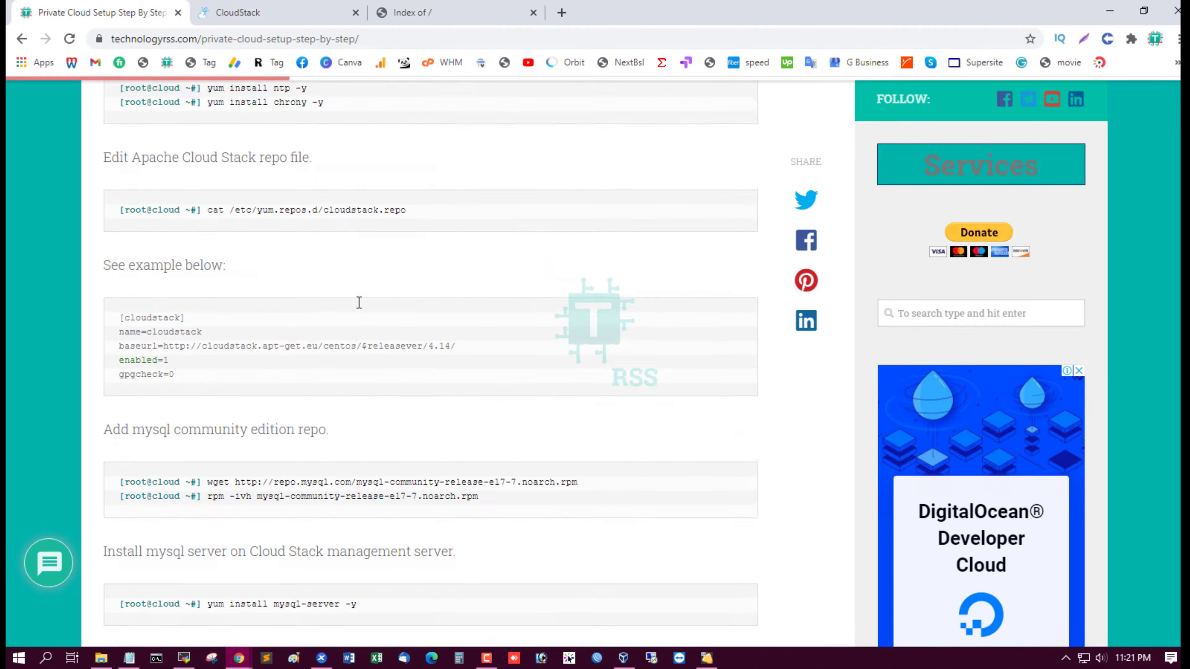
{"action": "scroll", "coordinate": [358, 303], "scroll_direction": "down", "scroll_amount": 20}
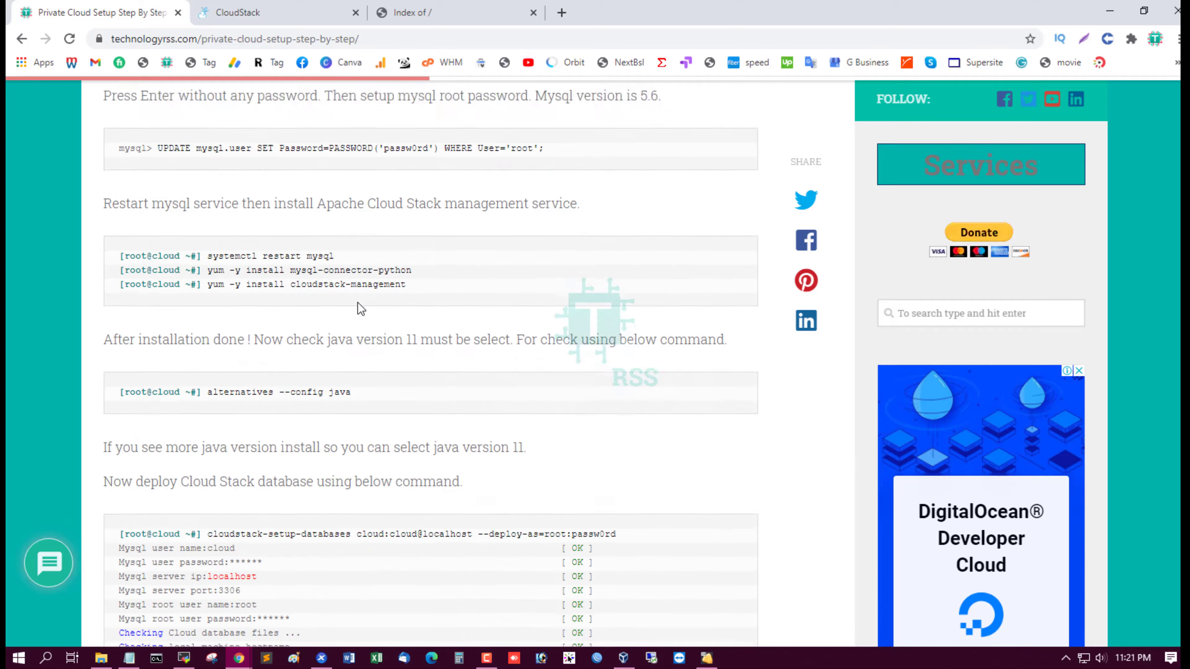
{"action": "scroll", "coordinate": [358, 304], "scroll_direction": "down", "scroll_amount": 20}
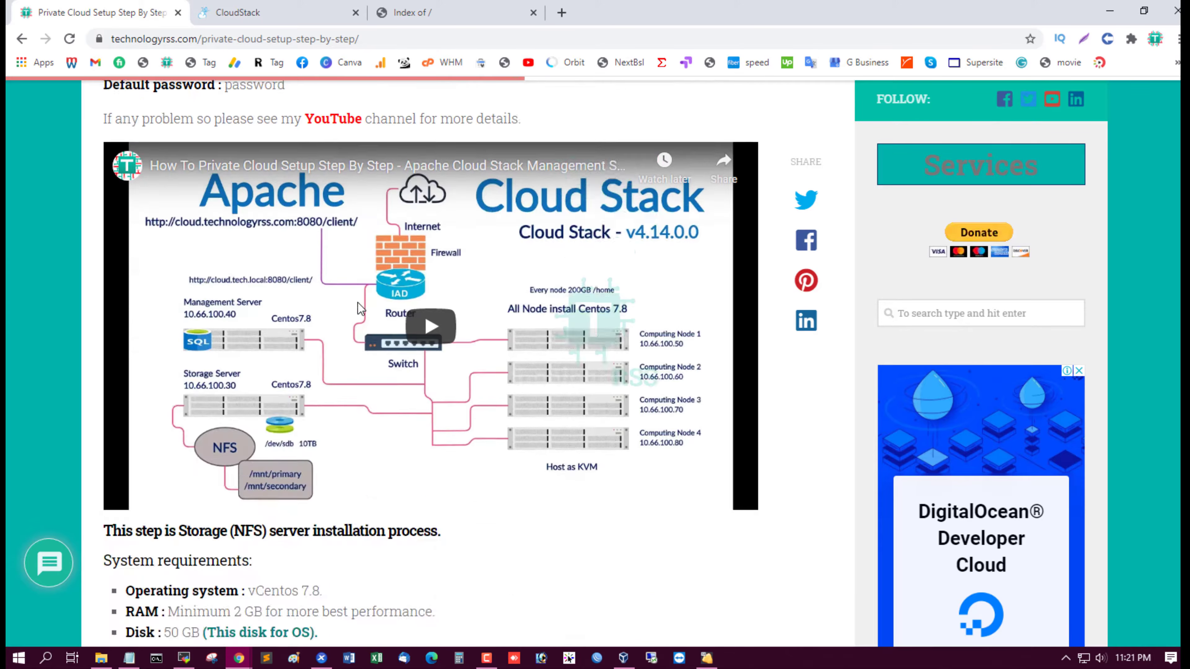
{"action": "scroll", "coordinate": [358, 303], "scroll_direction": "down", "scroll_amount": 3}
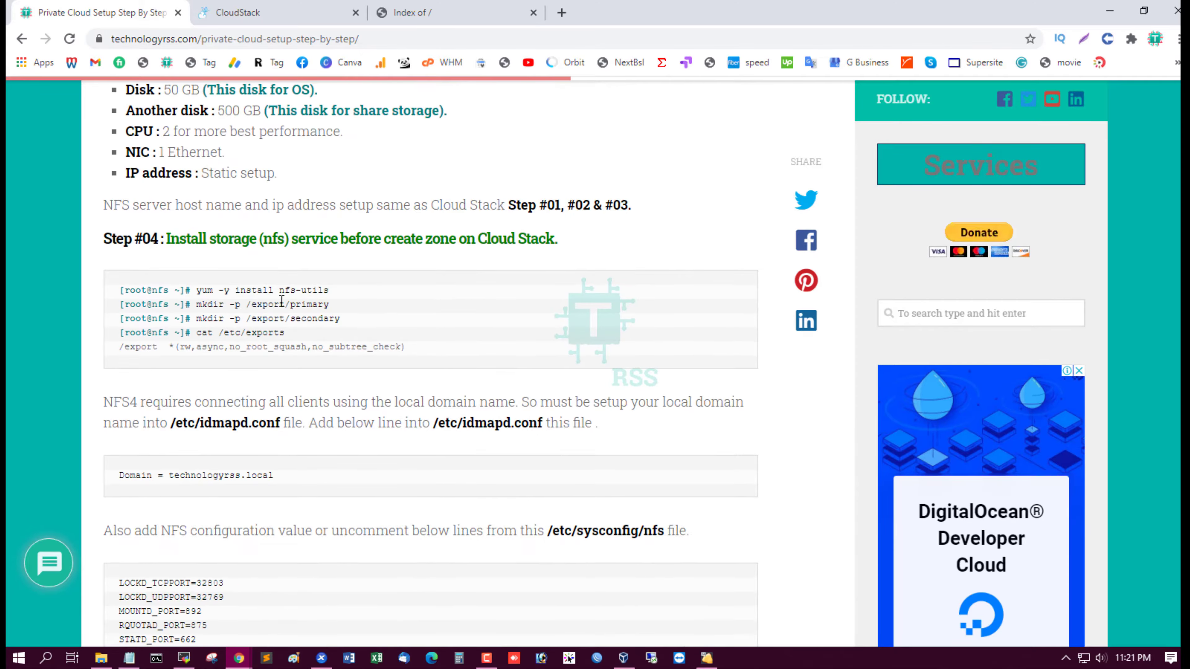
{"action": "left_click_drag", "start_coordinate": [216, 303], "coordinate": [338, 305]}
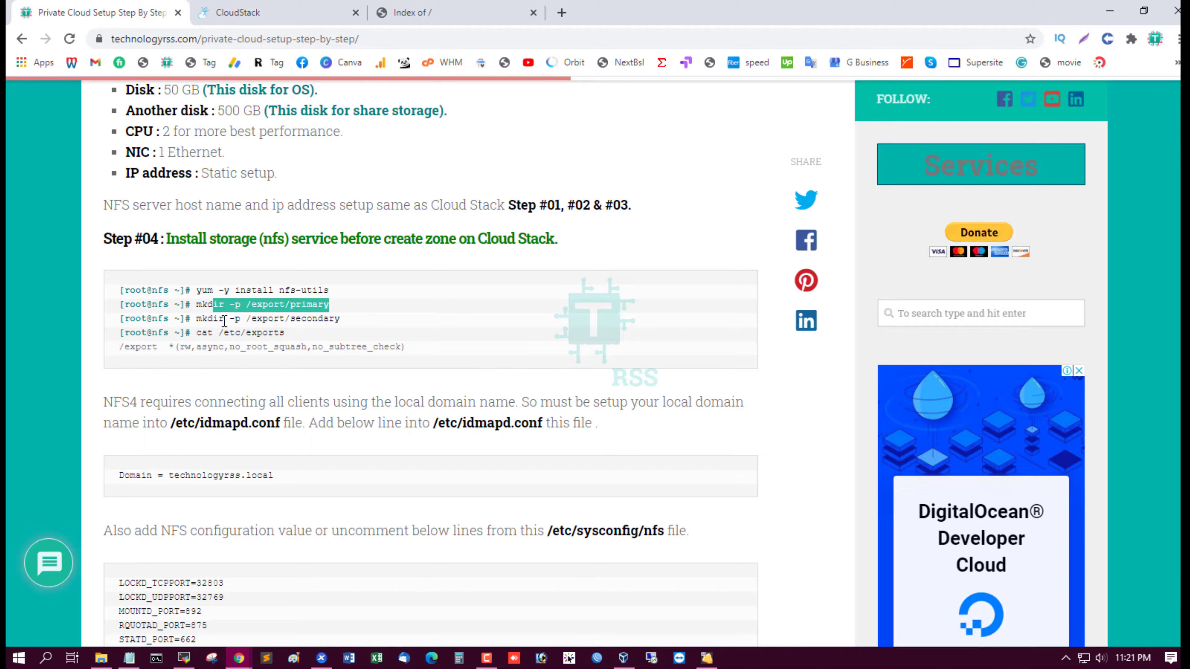
{"action": "left_click_drag", "start_coordinate": [225, 320], "coordinate": [418, 326]}
{"action": "scroll", "coordinate": [457, 334], "scroll_direction": "down", "scroll_amount": 14}
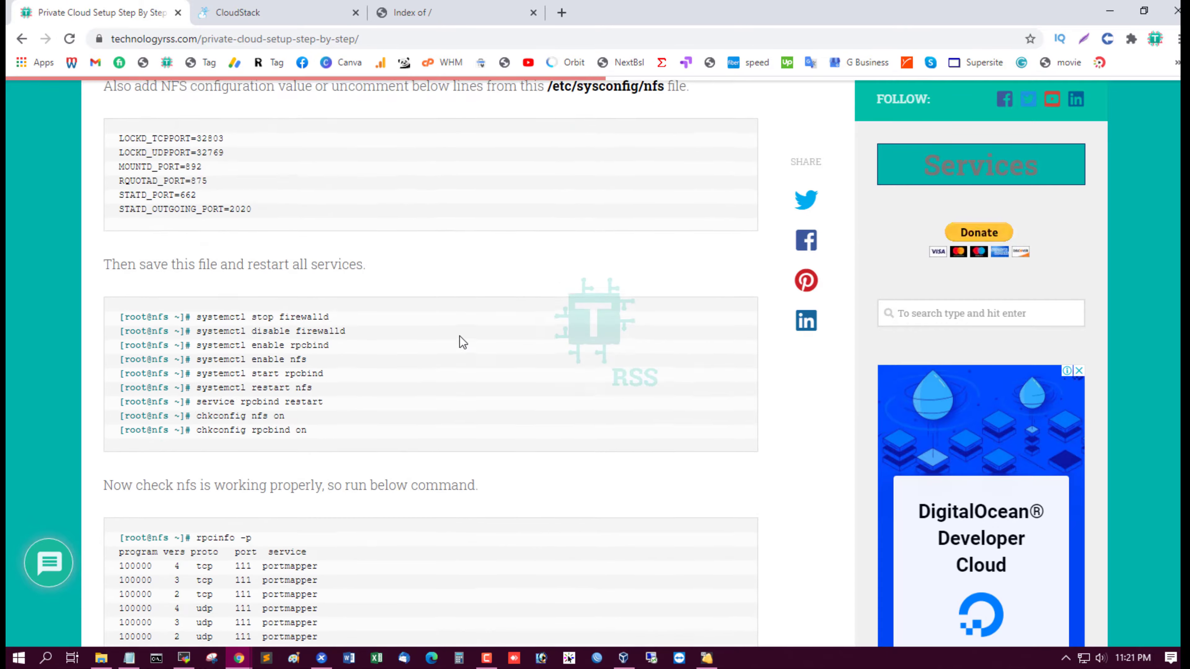
Return to the CloudStack wizard and submit the secondary storage settings
{"action": "left_click", "coordinate": [313, 7]}
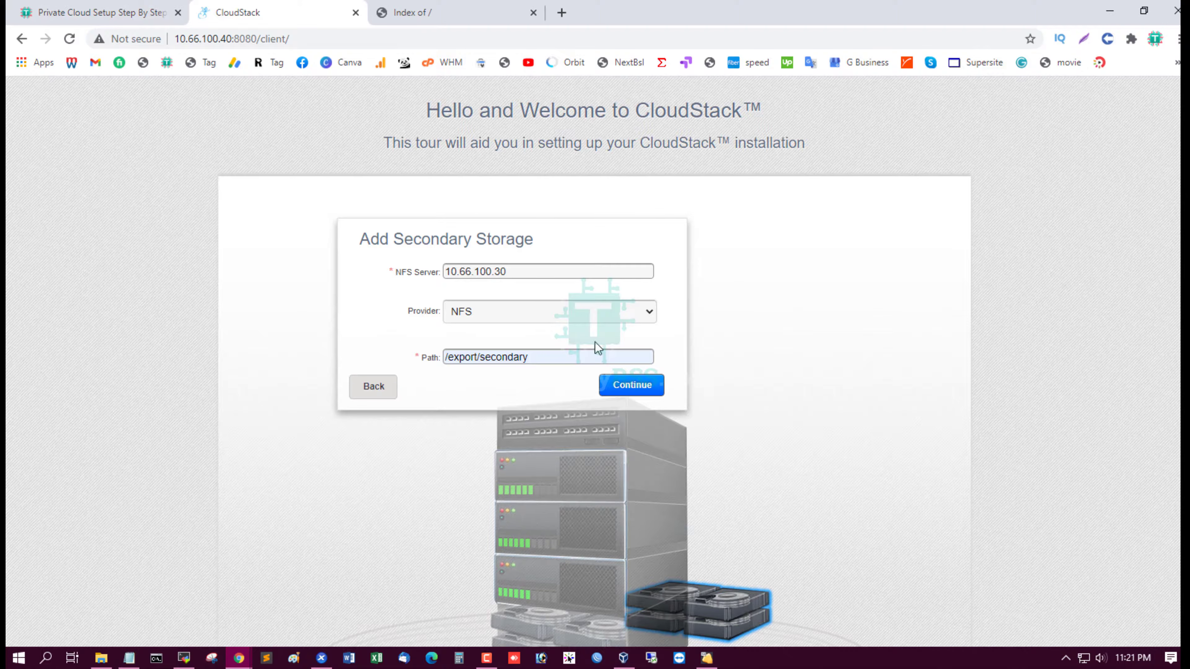
{"action": "left_click", "coordinate": [634, 386]}
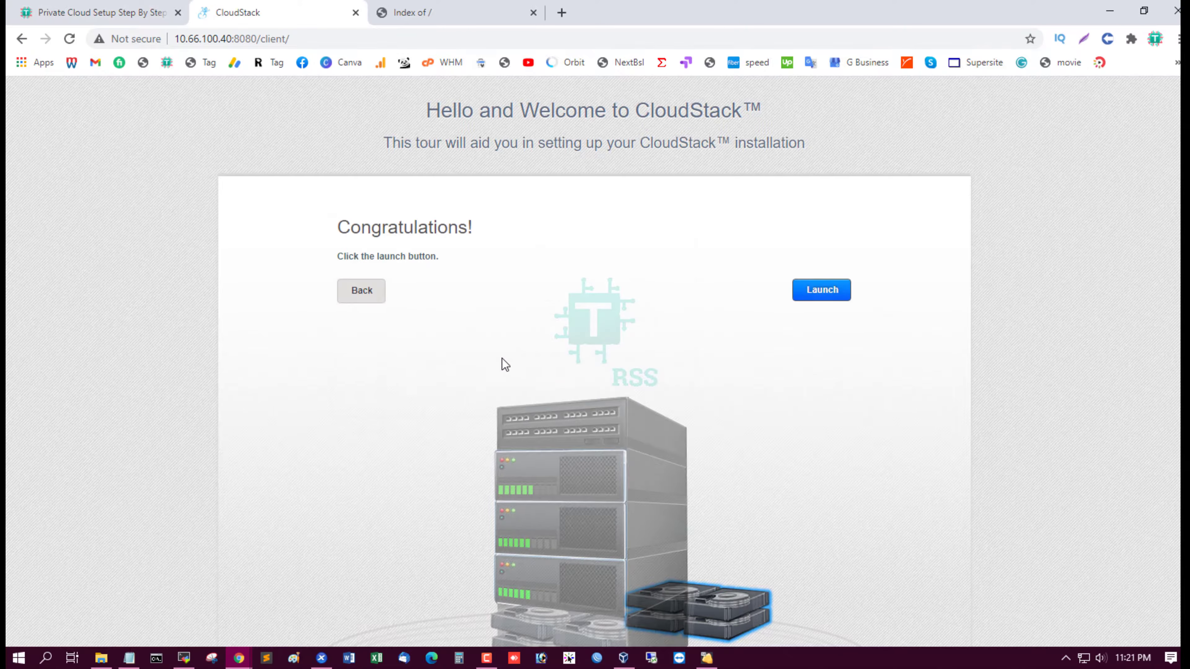
{"action": "left_click_drag", "start_coordinate": [324, 229], "coordinate": [542, 265]}
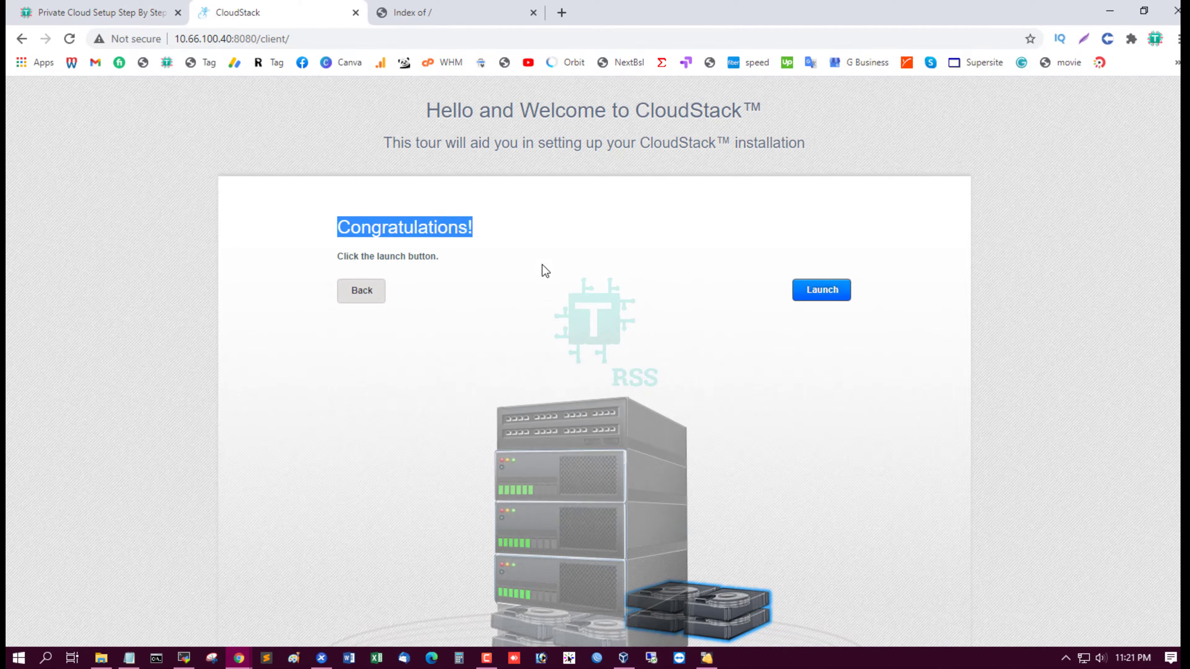
{"action": "left_click", "coordinate": [542, 265]}
Launch the cloud build and watch the 'Now building your cloud' progress list
{"action": "left_click", "coordinate": [820, 291]}
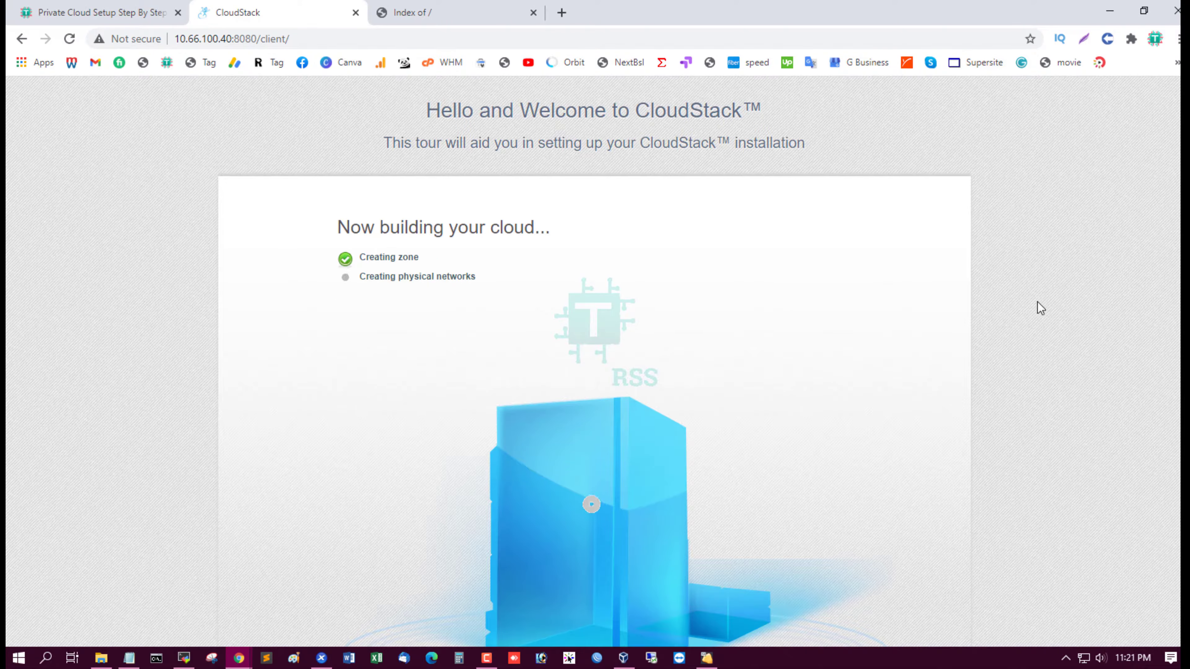
{"action": "scroll", "coordinate": [1038, 302], "scroll_direction": "down", "scroll_amount": 1}
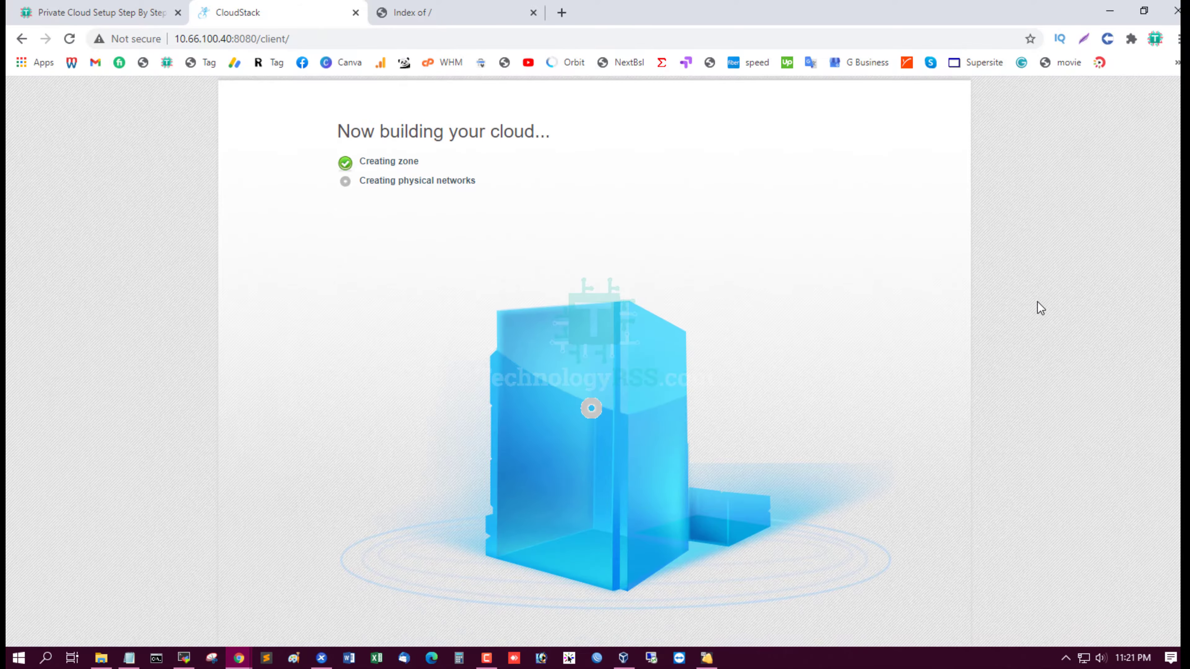
{"action": "scroll", "coordinate": [1037, 301], "scroll_direction": "up", "scroll_amount": 2}
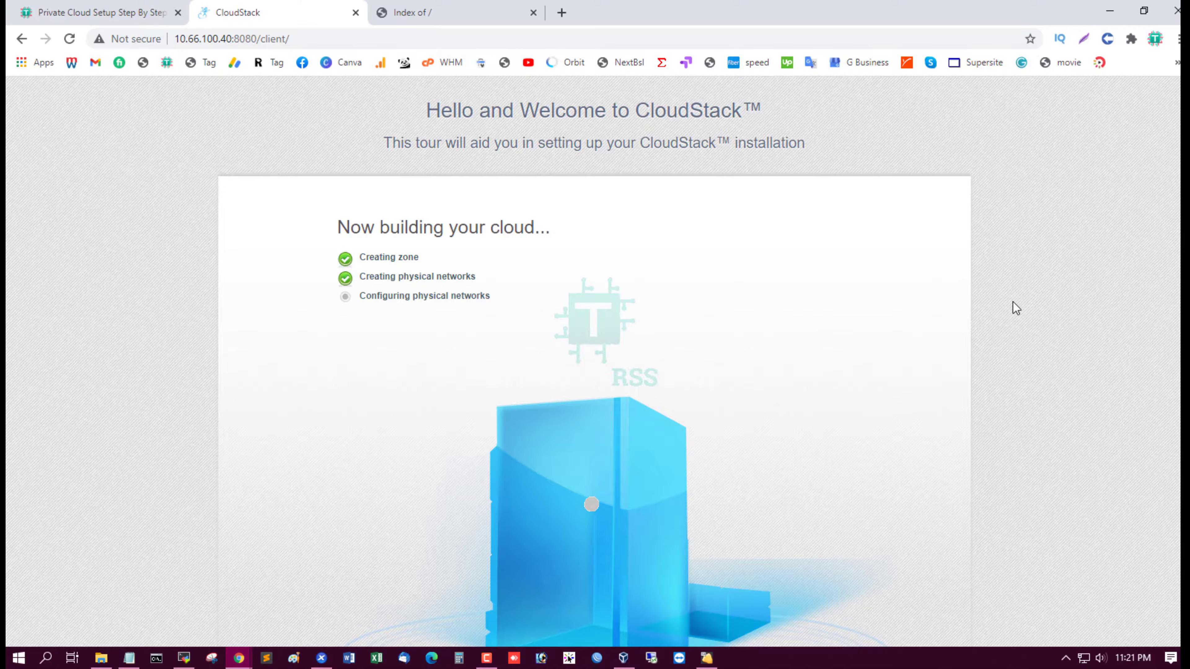
{"action": "scroll", "coordinate": [1009, 300], "scroll_direction": "down", "scroll_amount": 2}
{"action": "scroll", "coordinate": [1016, 309], "scroll_direction": "up", "scroll_amount": 2}
{"action": "scroll", "coordinate": [1016, 309], "scroll_direction": "down", "scroll_amount": 1}
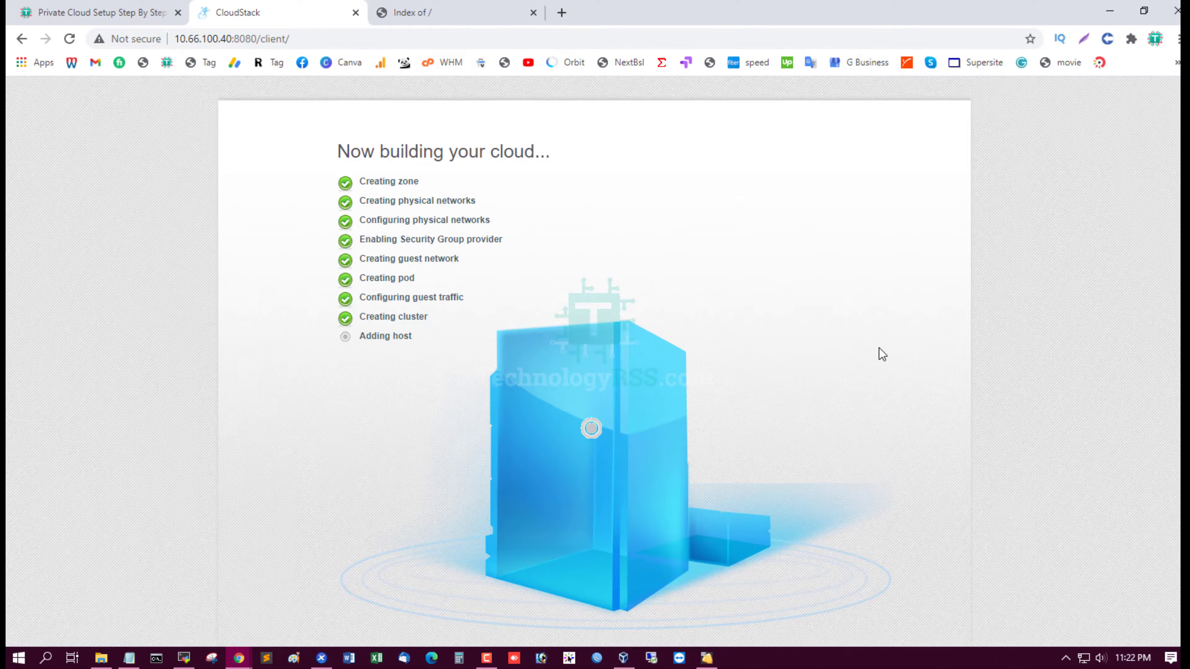
Scroll the build progress list while host, storage and zone steps complete
{"action": "scroll", "coordinate": [882, 354], "scroll_direction": "up", "scroll_amount": 2}
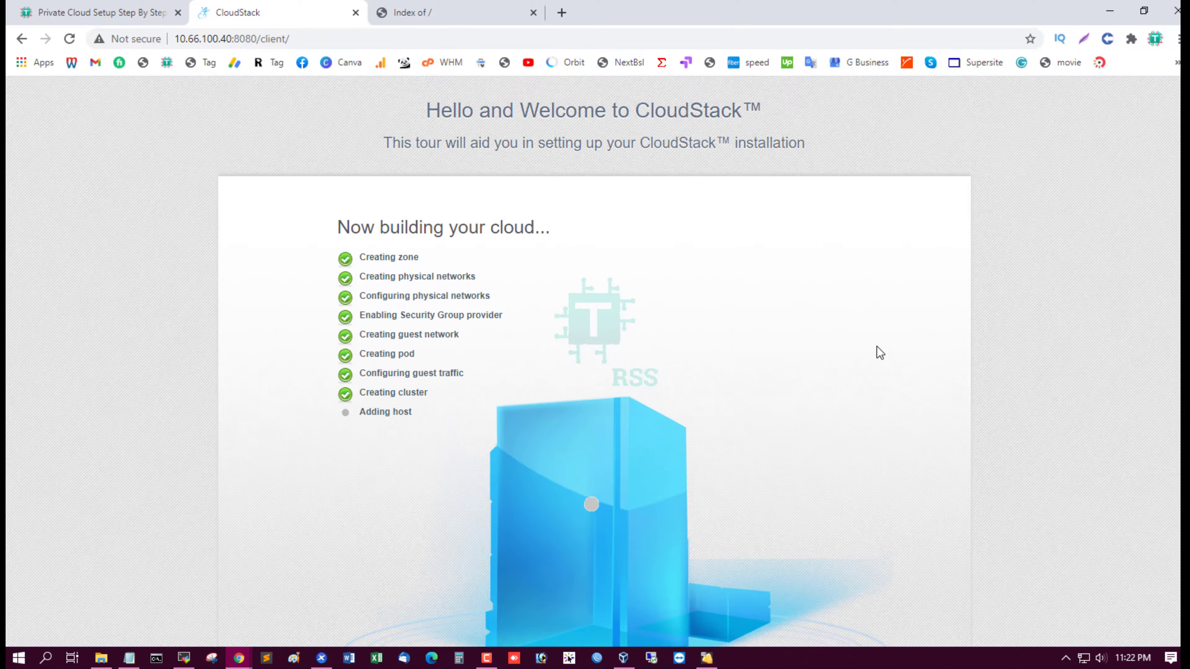
{"action": "scroll", "coordinate": [877, 346], "scroll_direction": "down", "scroll_amount": 2}
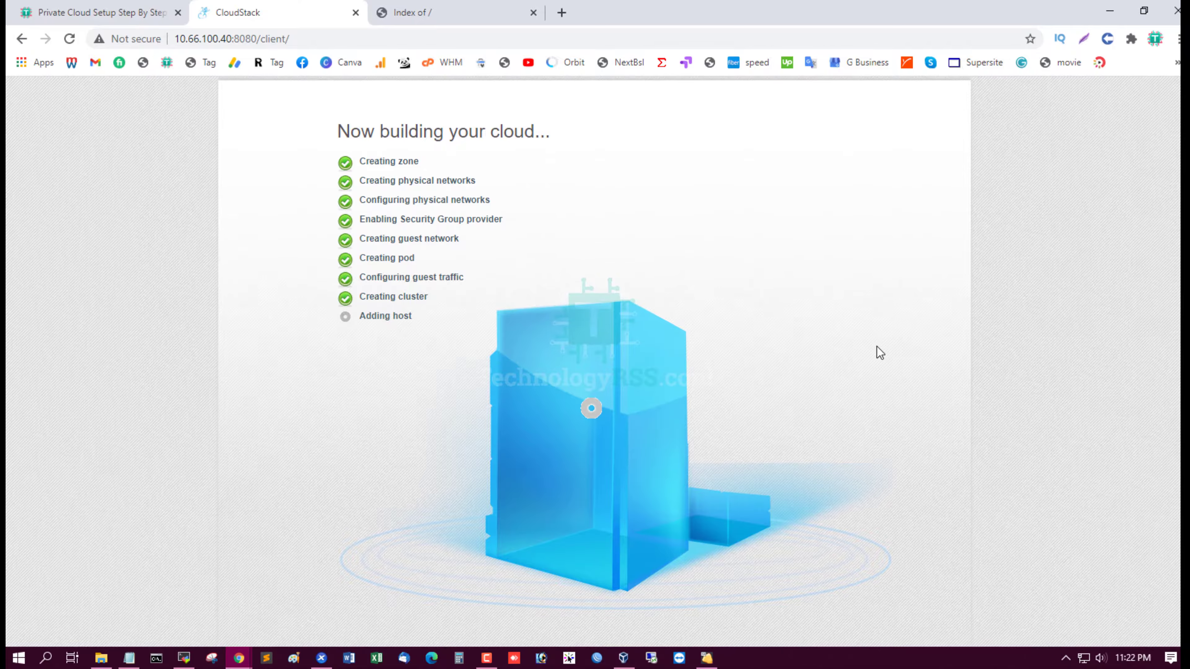
{"action": "scroll", "coordinate": [877, 346], "scroll_direction": "up", "scroll_amount": 2}
{"action": "scroll", "coordinate": [877, 346], "scroll_direction": "down", "scroll_amount": 2}
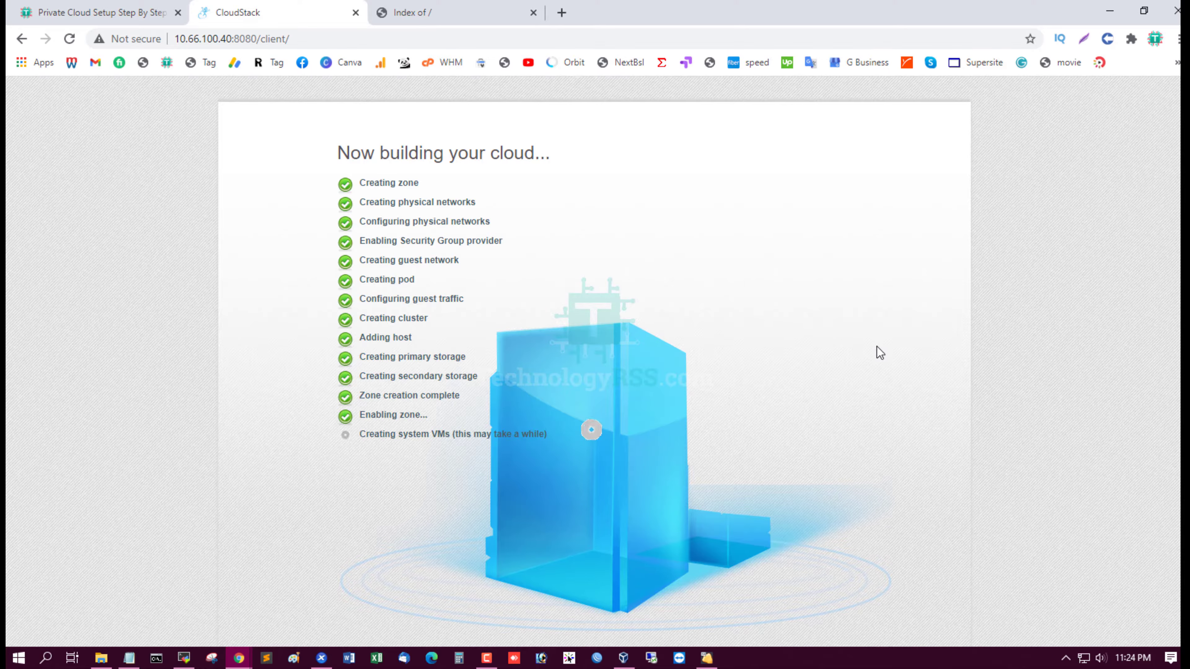
Scroll the build progress list while waiting for 'System VMs ready.' to be ticked
{"action": "scroll", "coordinate": [870, 339], "scroll_direction": "up", "scroll_amount": 2}
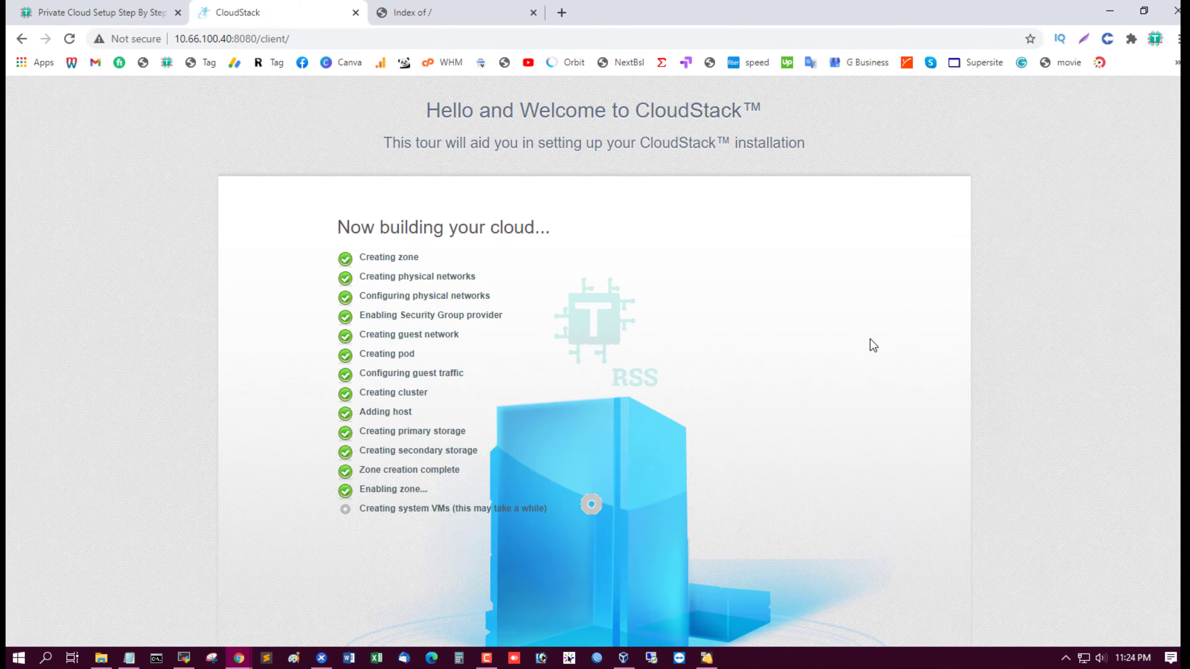
{"action": "scroll", "coordinate": [909, 353], "scroll_direction": "down", "scroll_amount": 2}
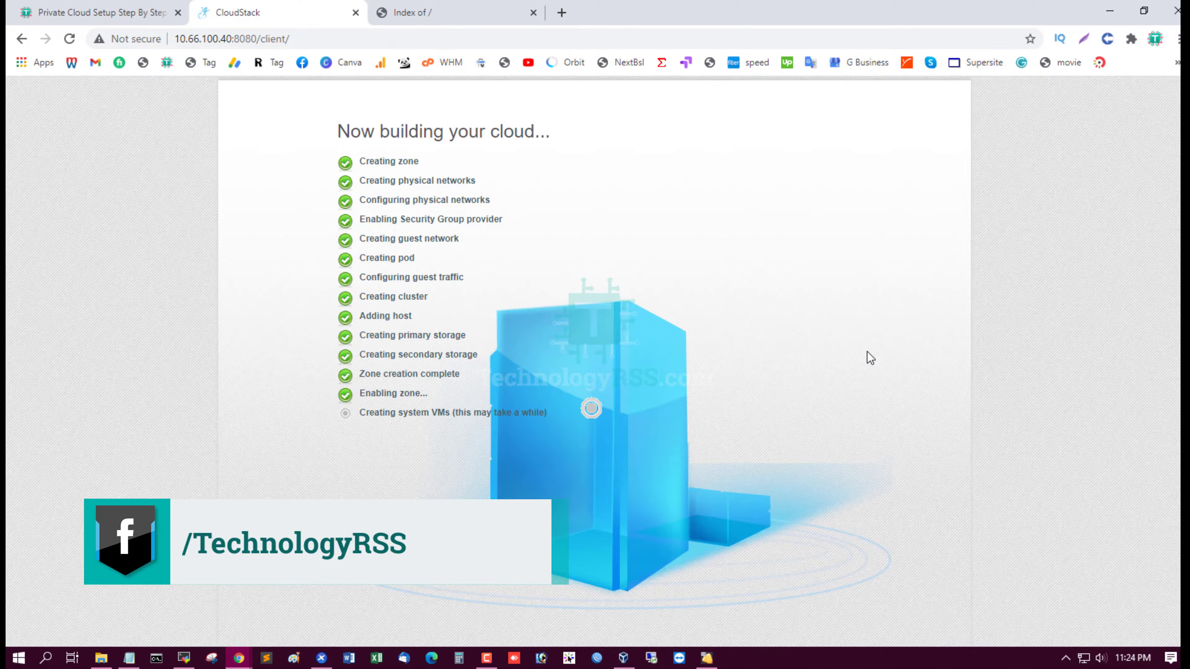
{"action": "scroll", "coordinate": [867, 351], "scroll_direction": "up", "scroll_amount": 2}
{"action": "scroll", "coordinate": [867, 352], "scroll_direction": "down", "scroll_amount": 2}
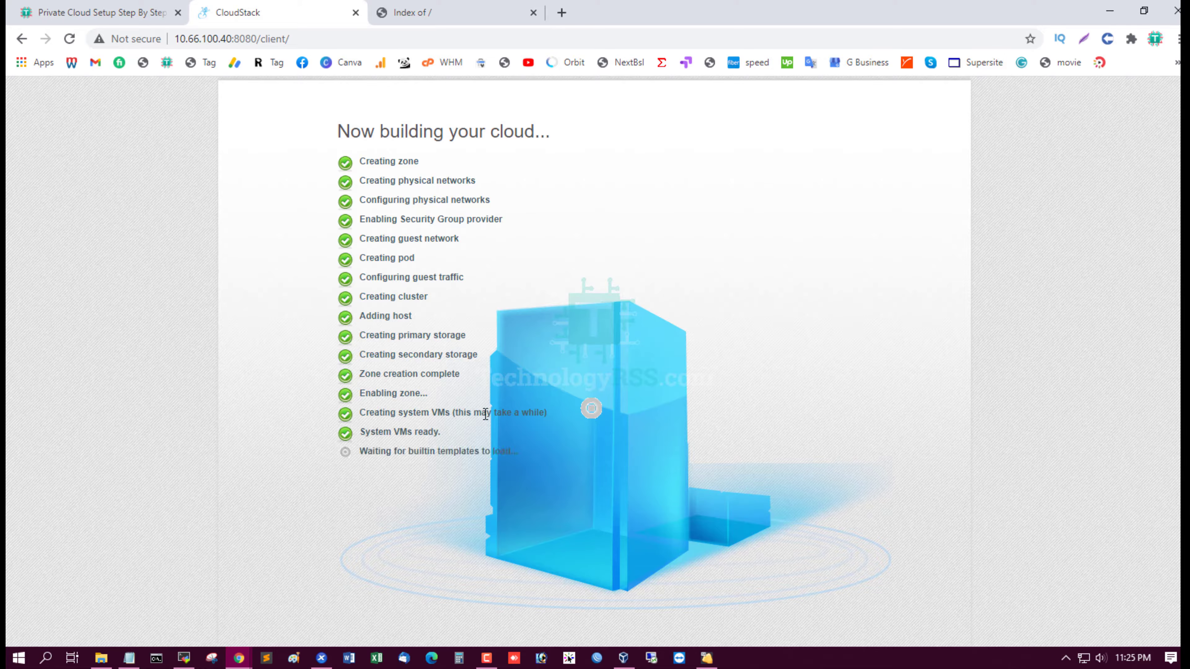
Verify the completed build steps and the 'Cloud setup successful!' message
{"action": "left_click_drag", "start_coordinate": [374, 408], "coordinate": [528, 413]}
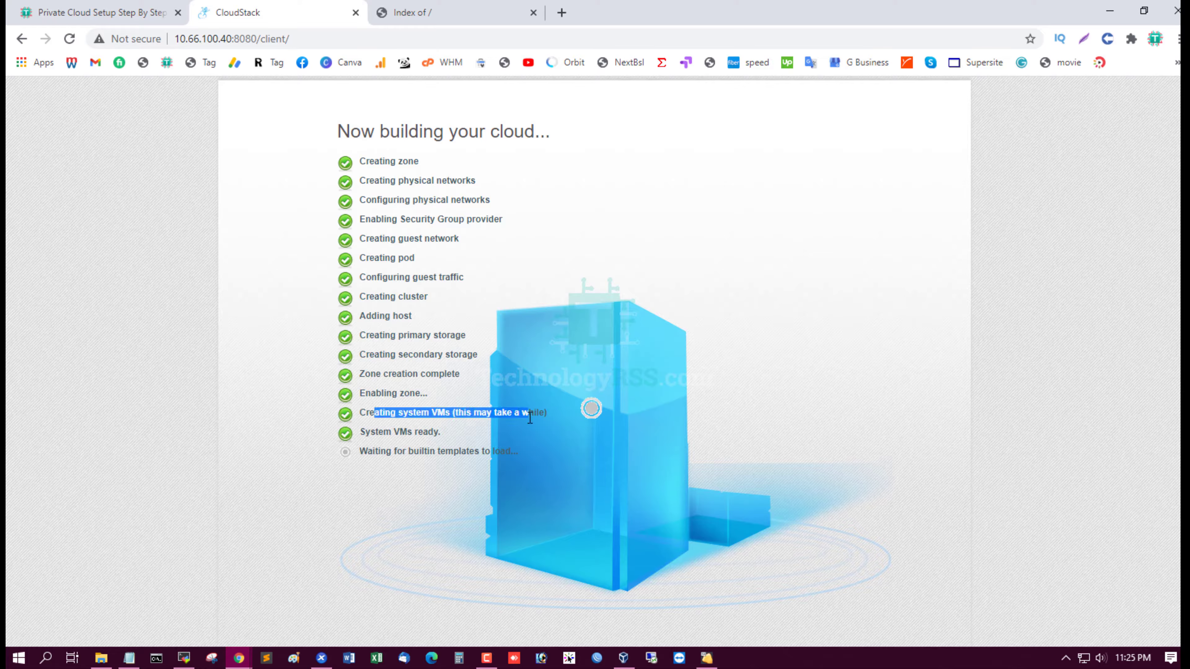
{"action": "left_click_drag", "start_coordinate": [364, 162], "coordinate": [438, 452]}
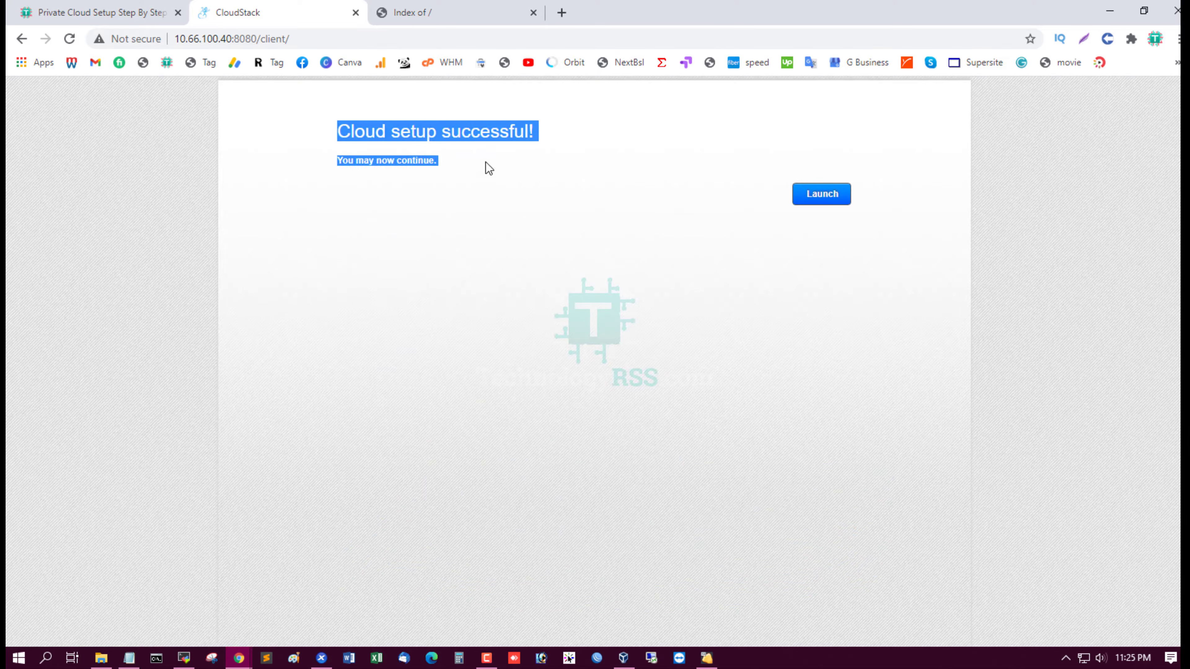
{"action": "left_click", "coordinate": [596, 150]}
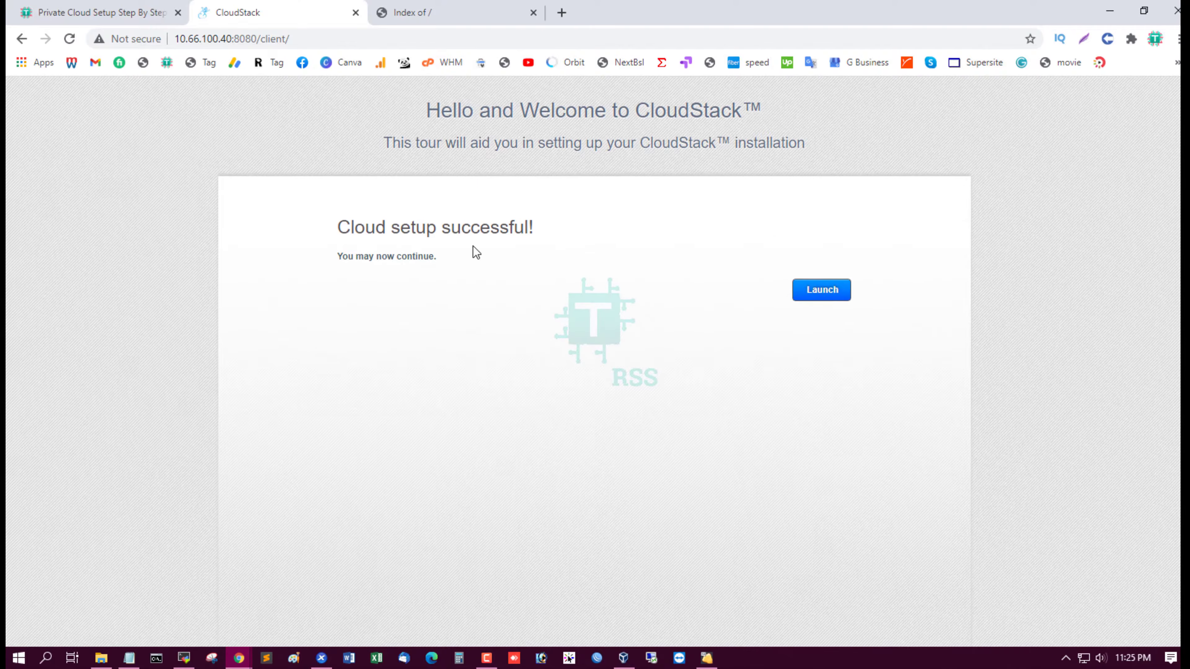
{"action": "left_click_drag", "start_coordinate": [362, 229], "coordinate": [607, 235]}
{"action": "left_click", "coordinate": [490, 290]}
Launch the management dashboard and go to the Infrastructure overview
{"action": "left_click", "coordinate": [830, 293]}
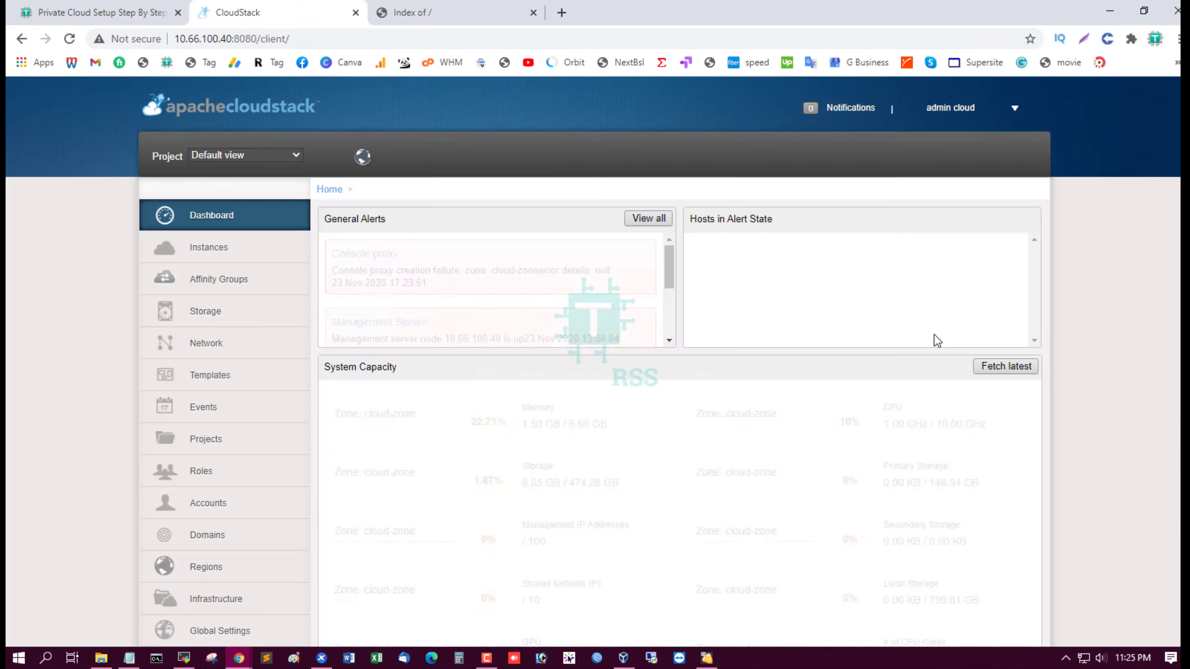
{"action": "scroll", "coordinate": [1135, 322], "scroll_direction": "down", "scroll_amount": 2}
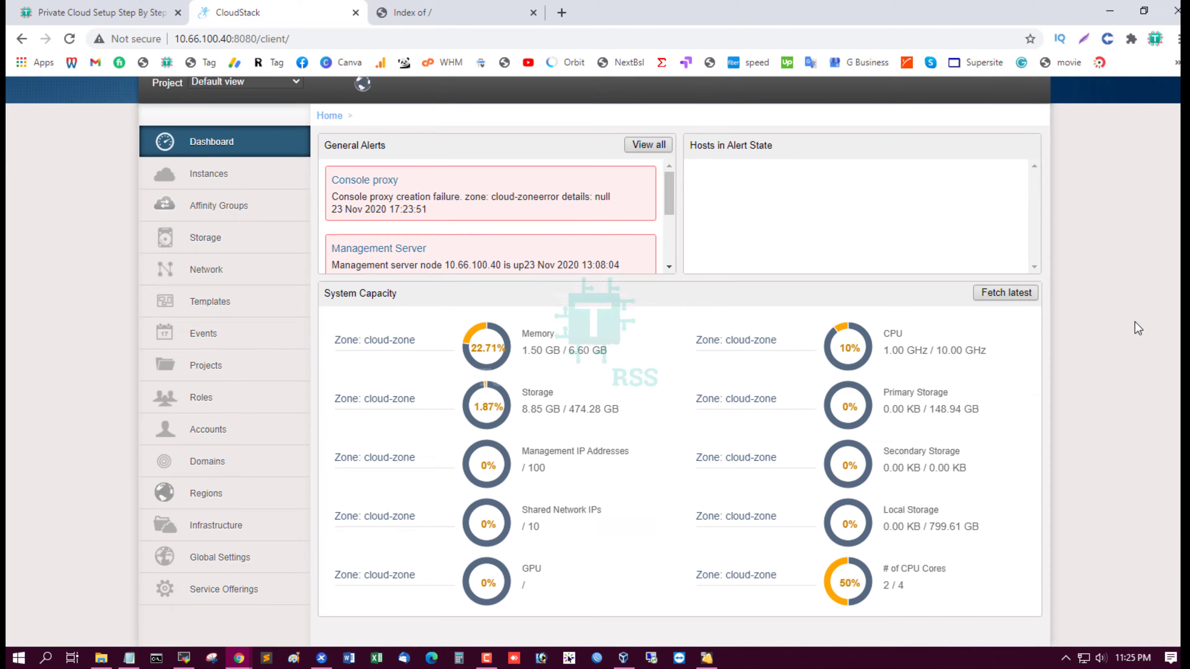
{"action": "left_click", "coordinate": [264, 533]}
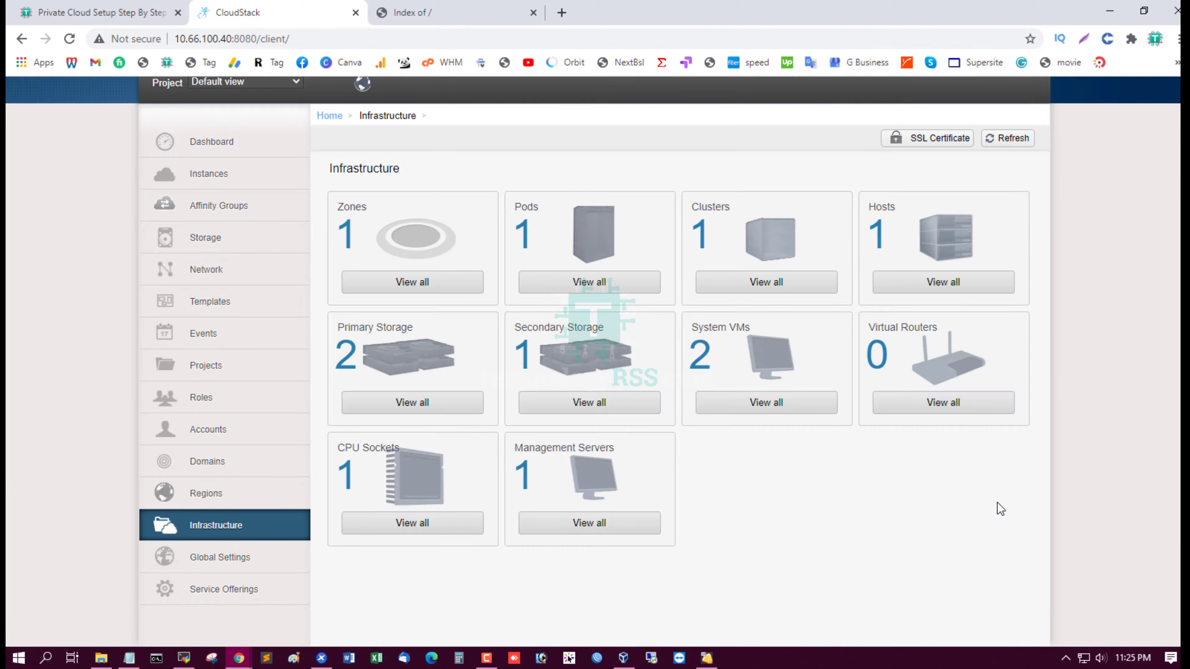
{"action": "scroll", "coordinate": [999, 502], "scroll_direction": "up", "scroll_amount": 2}
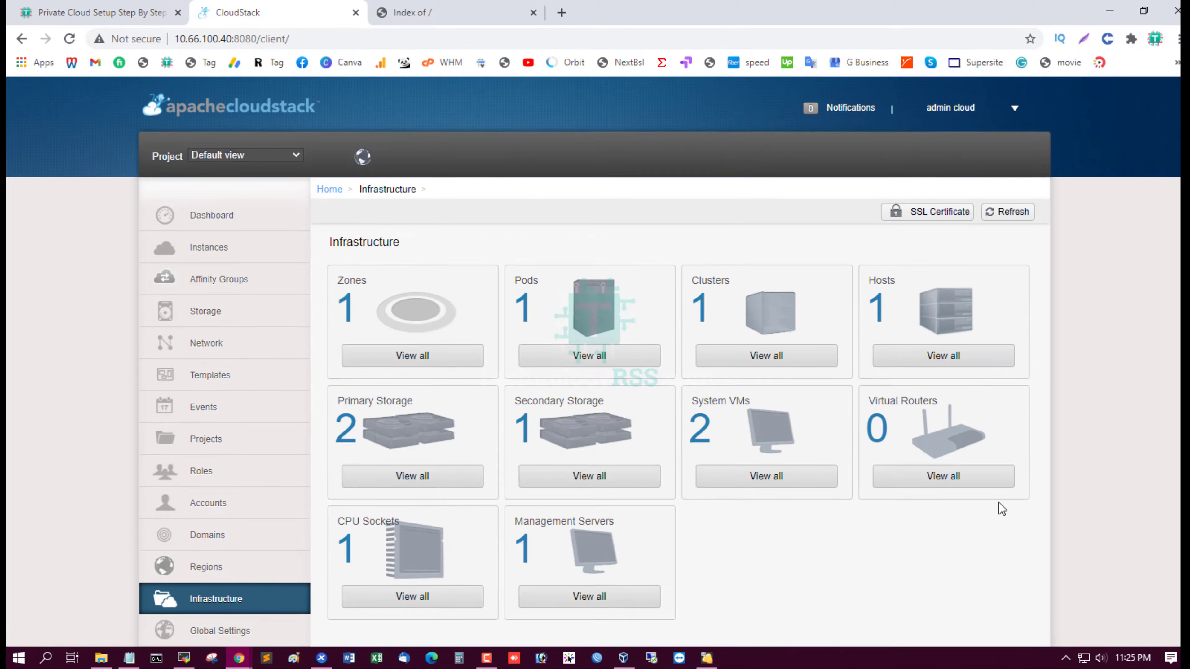
Check the Zones, Pods, Clusters and Hosts lists, returning to Infrastructure each time
{"action": "left_click", "coordinate": [398, 356]}
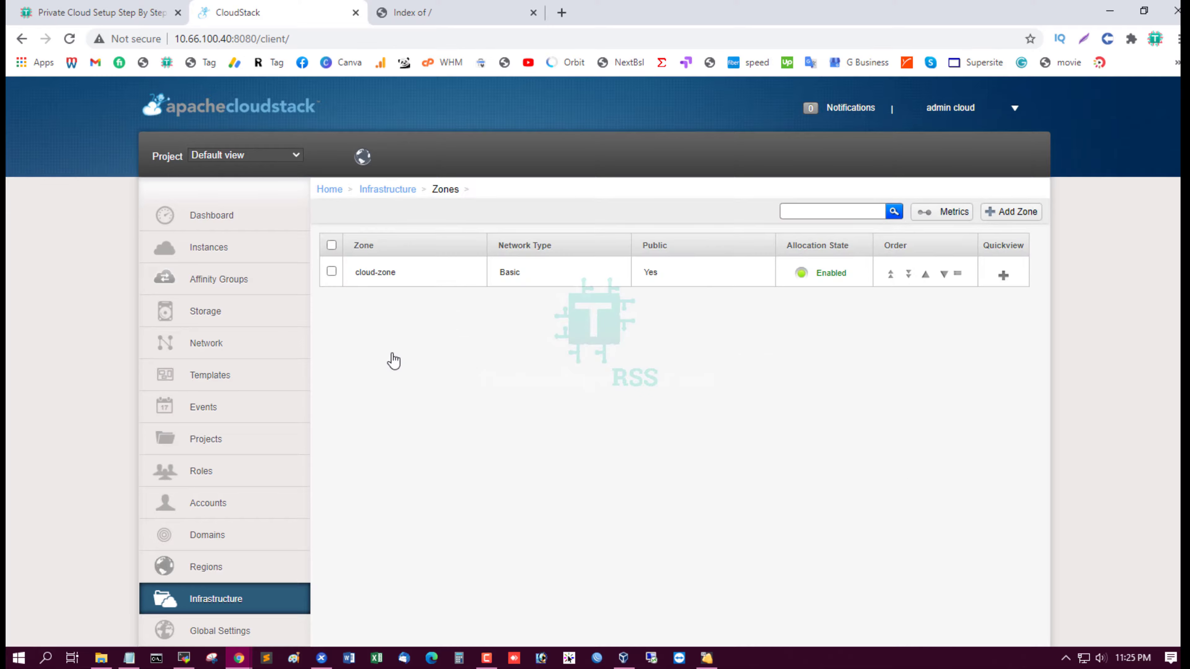
{"action": "left_click", "coordinate": [231, 602]}
{"action": "left_click", "coordinate": [613, 353]}
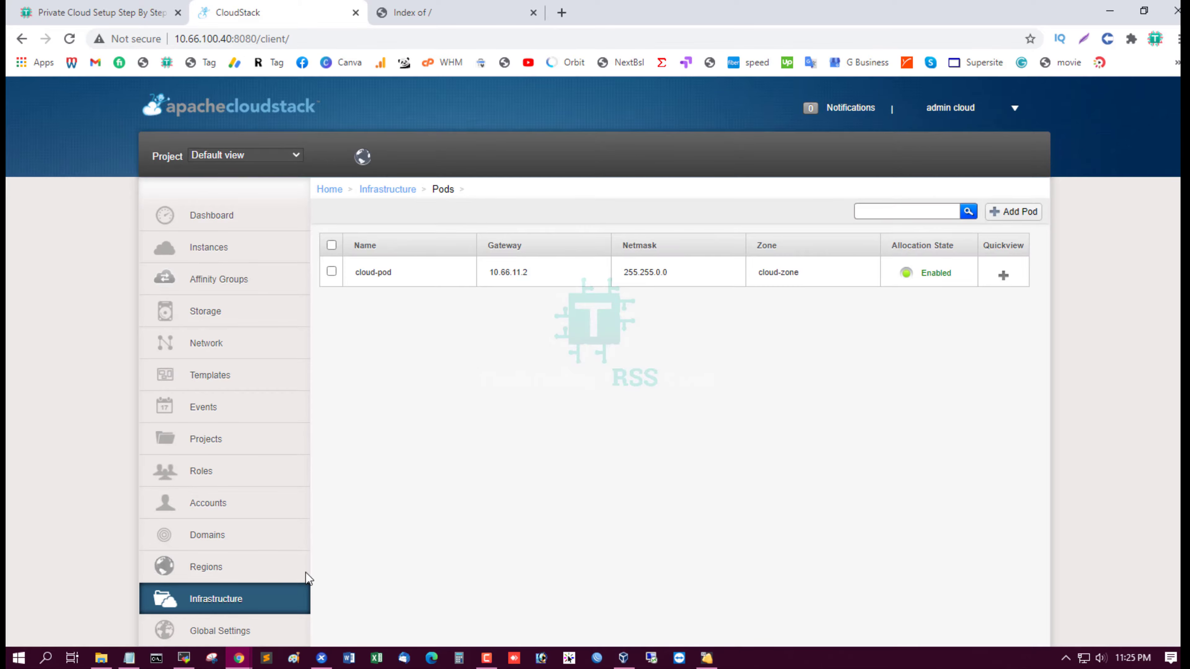
{"action": "left_click", "coordinate": [239, 601]}
{"action": "left_click", "coordinate": [796, 359]}
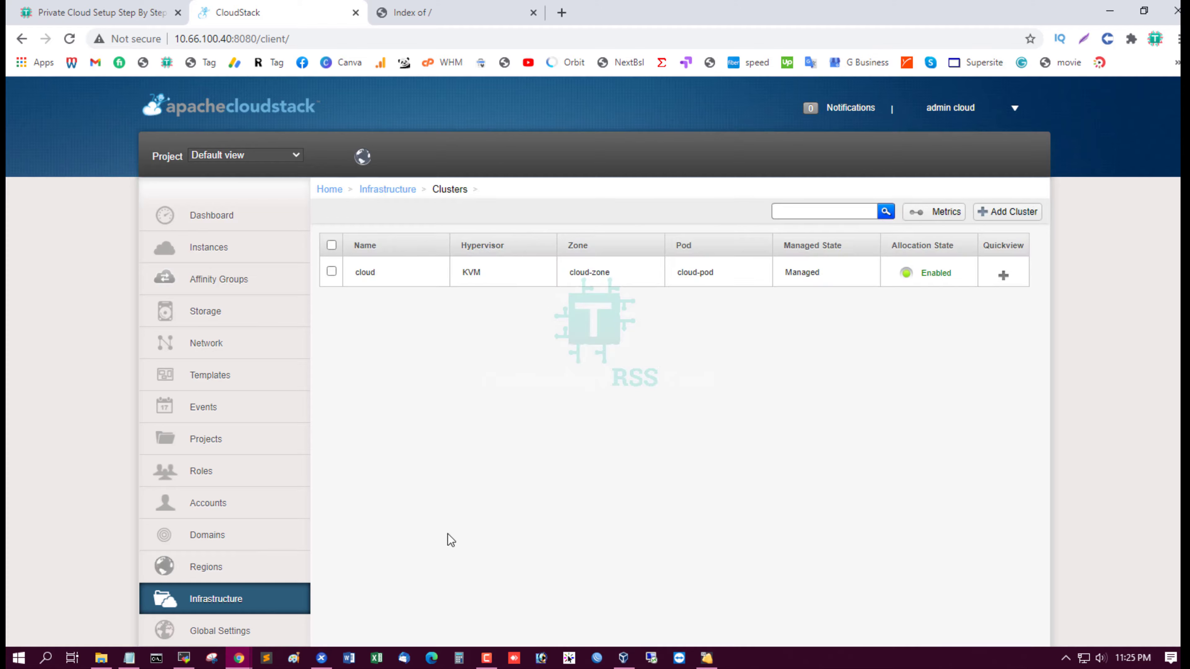
{"action": "left_click", "coordinate": [227, 602]}
{"action": "left_click", "coordinate": [954, 359]}
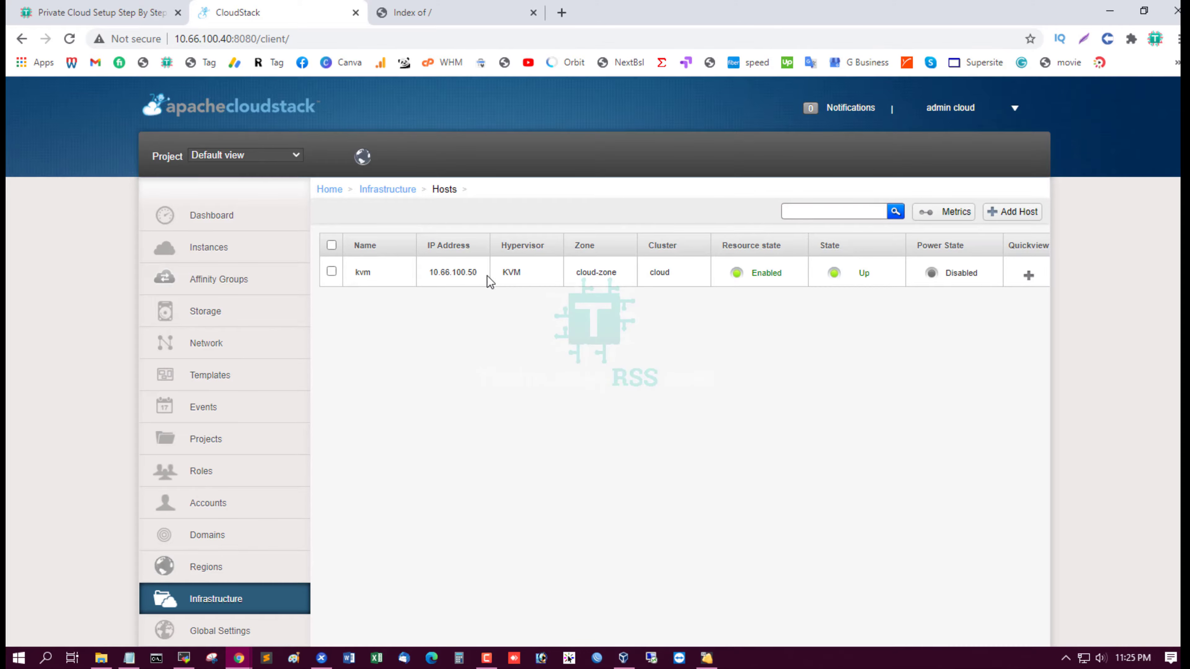
{"action": "left_click", "coordinate": [217, 609]}
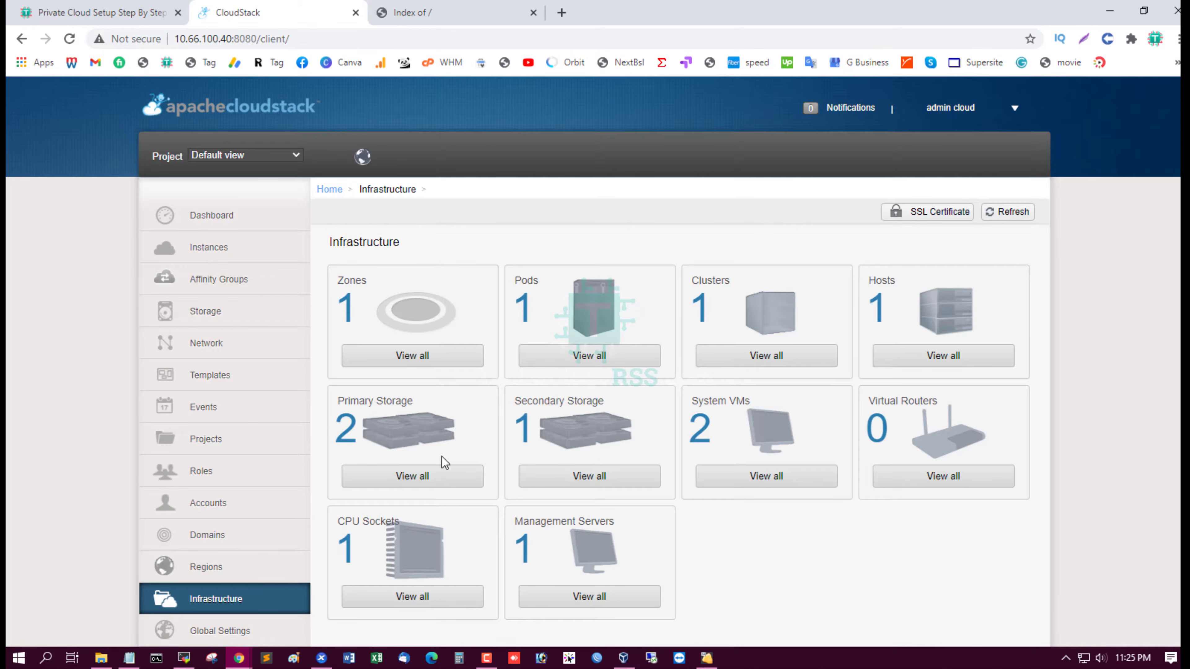
Check the Primary Storage and Secondary Storage lists, returning to Infrastructure each time
{"action": "left_click", "coordinate": [444, 482]}
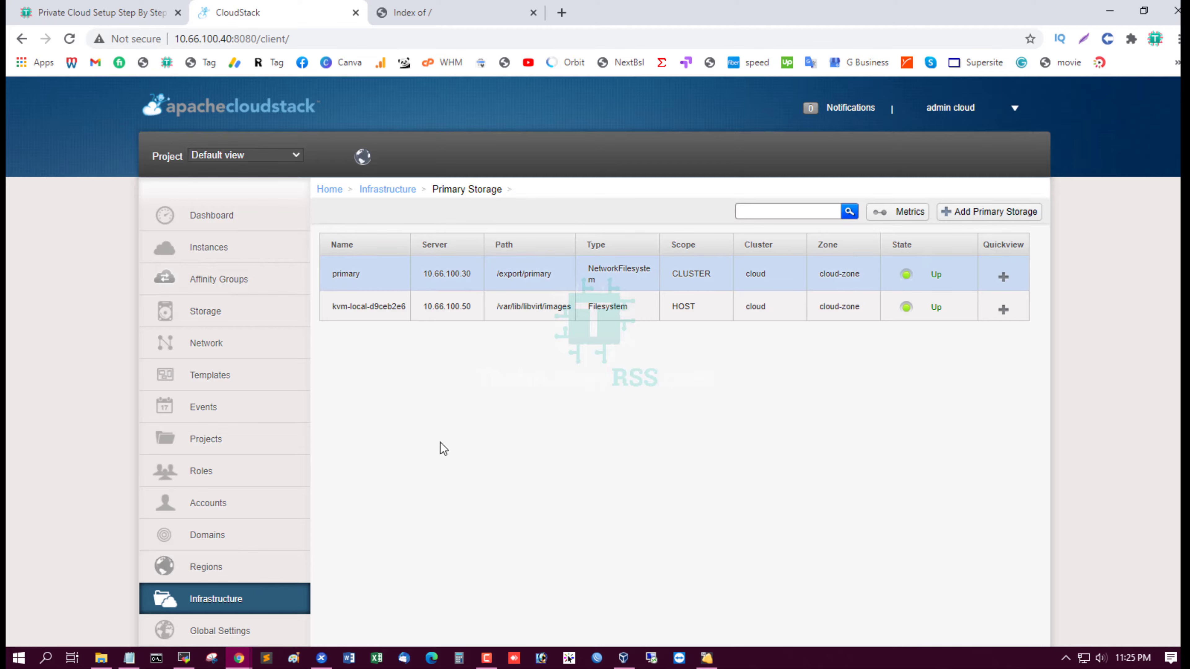
{"action": "left_click", "coordinate": [247, 610]}
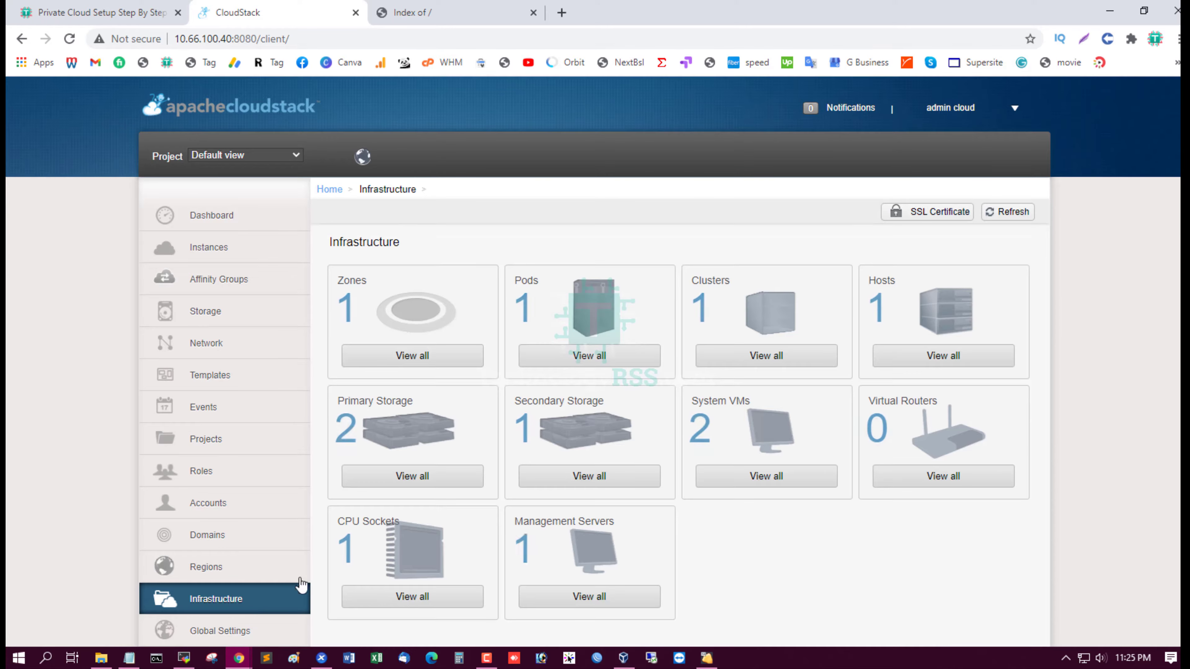
{"action": "left_click", "coordinate": [598, 475]}
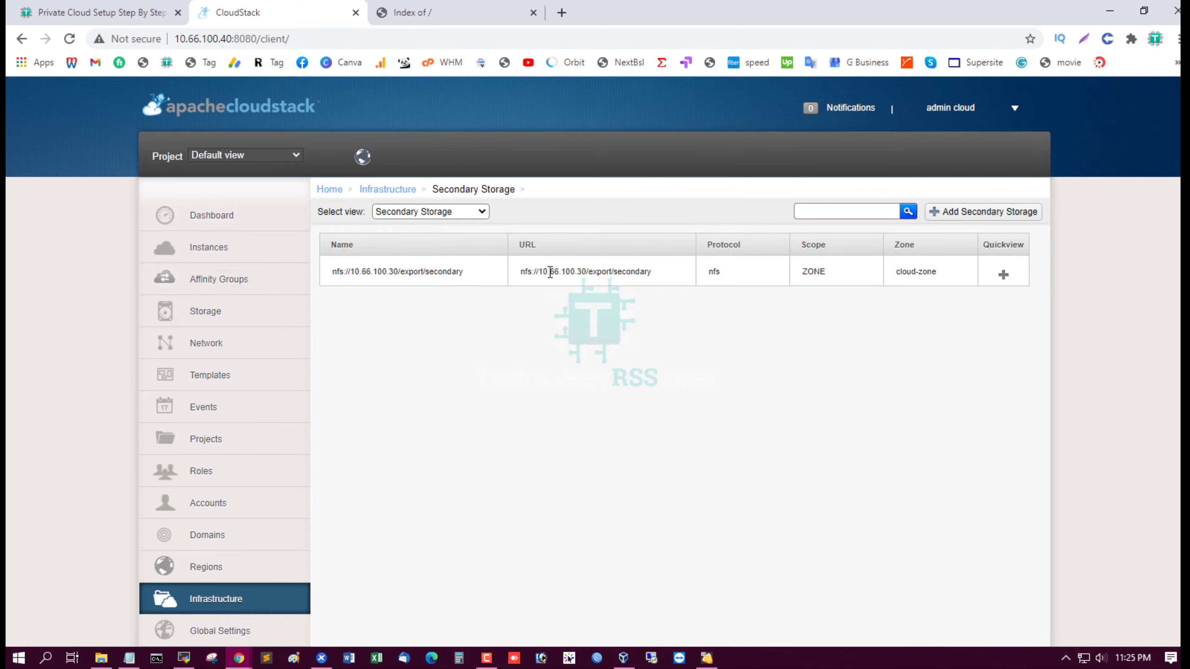
{"action": "left_click", "coordinate": [244, 608]}
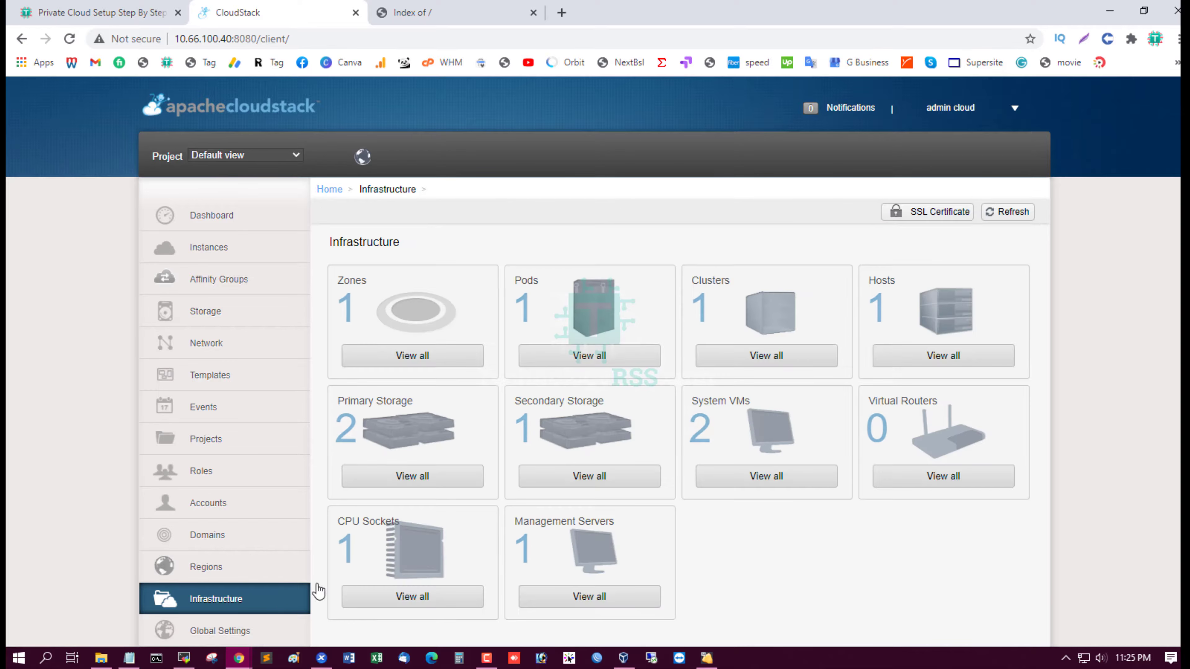
List the running system VMs and open v-1-VM's console
{"action": "left_click", "coordinate": [766, 477]}
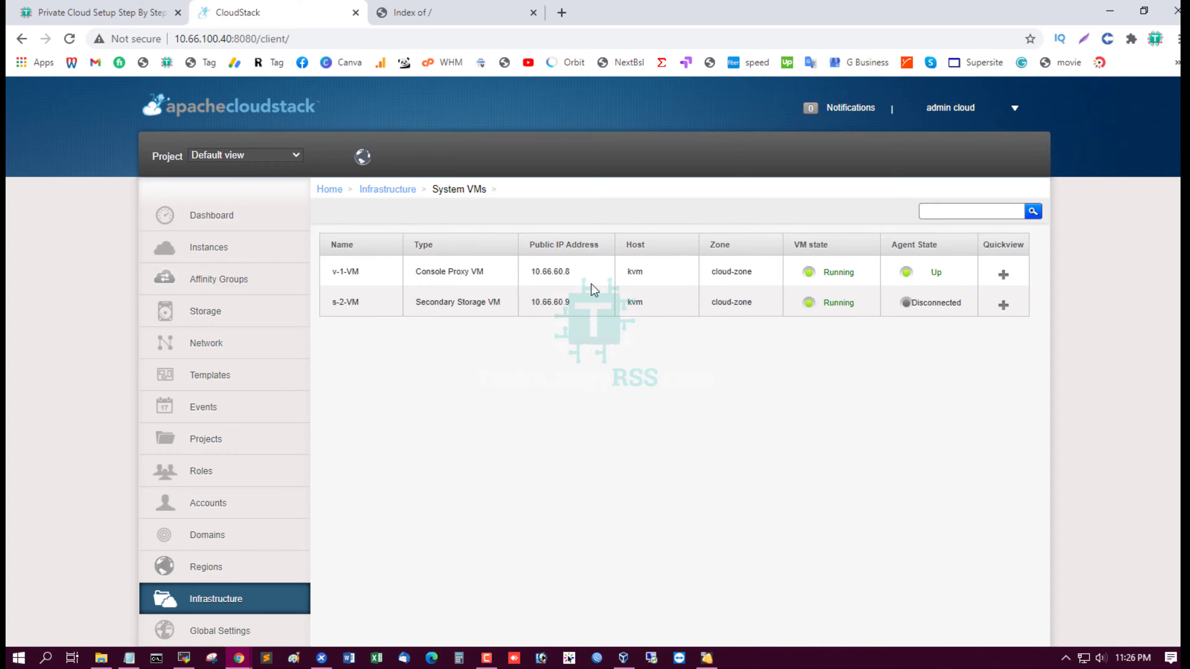
{"action": "mouse_move", "coordinate": [1003, 274]}
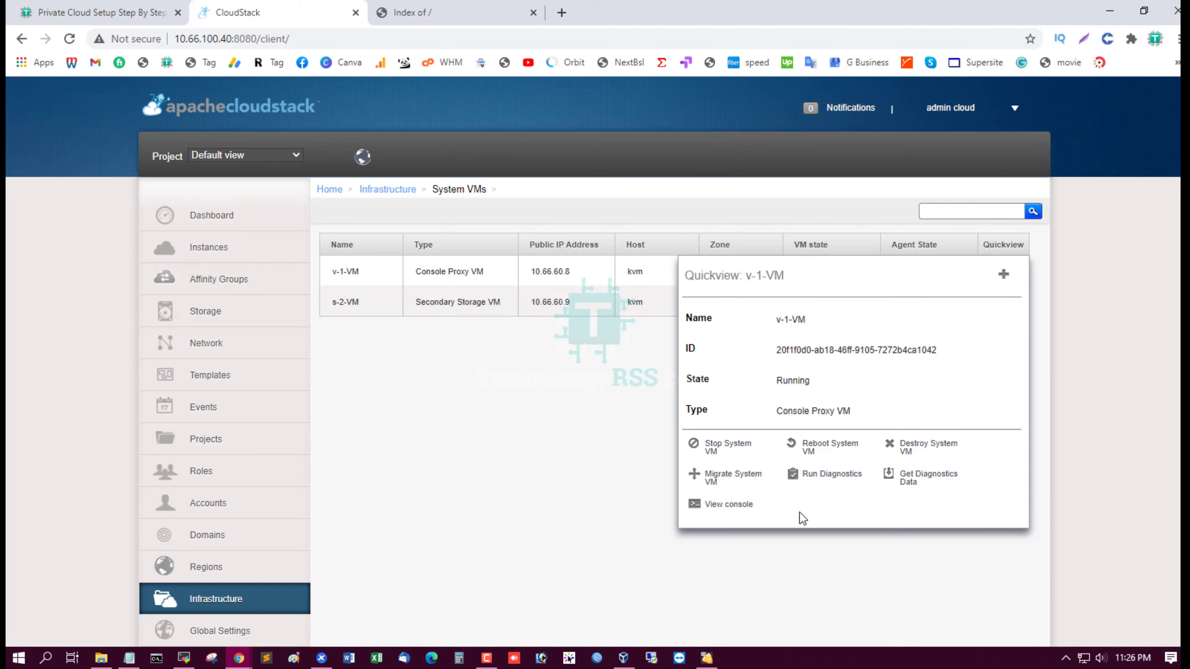
{"action": "left_click", "coordinate": [731, 507]}
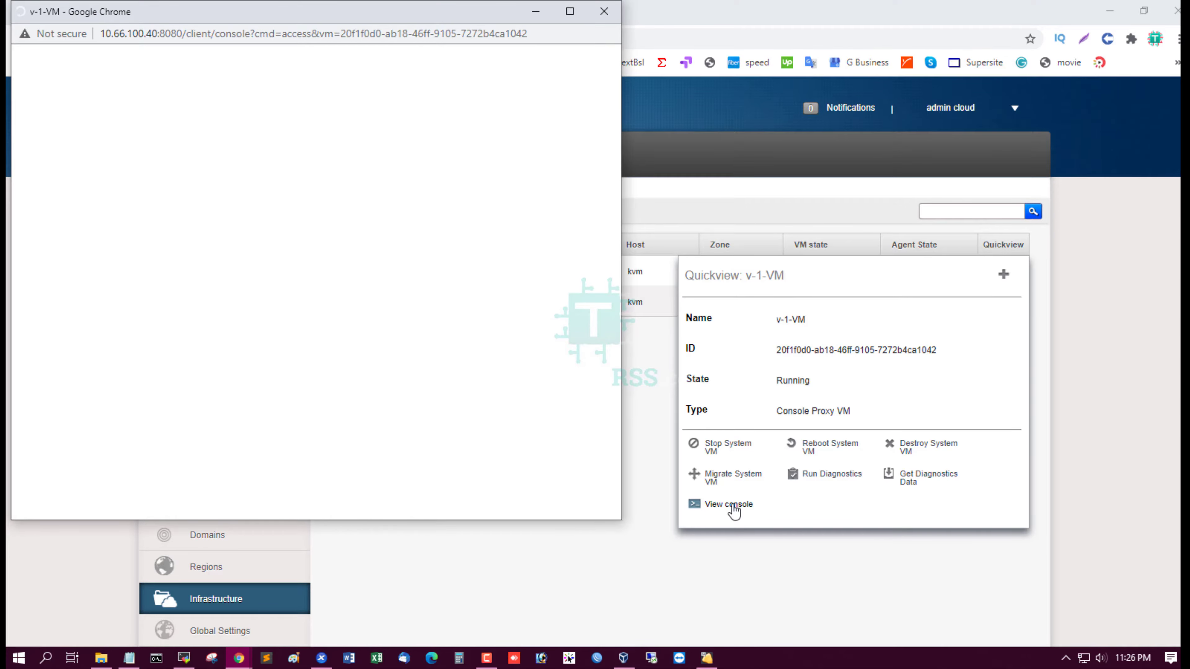